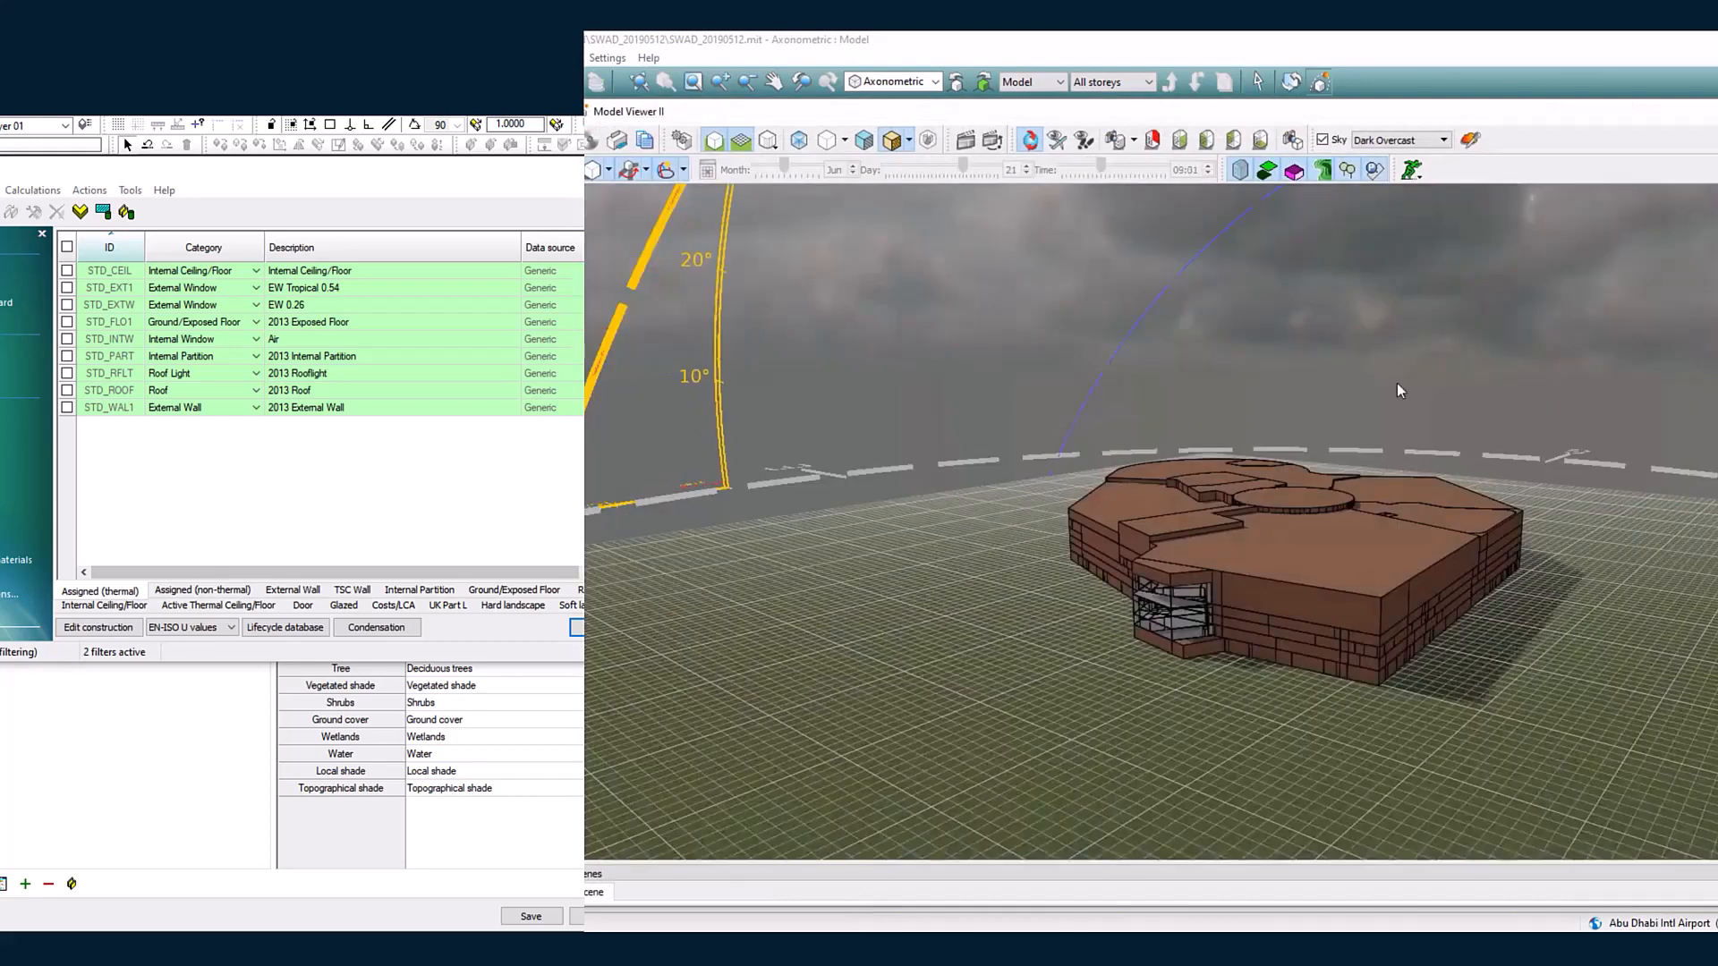
Step: Orbit around the building in the model viewer to examine its facades from different sides
{"action": "left_click_drag", "start_coordinate": [1403, 468], "coordinate": [839, 374]}
{"action": "left_click_drag", "start_coordinate": [1436, 424], "coordinate": [988, 377]}
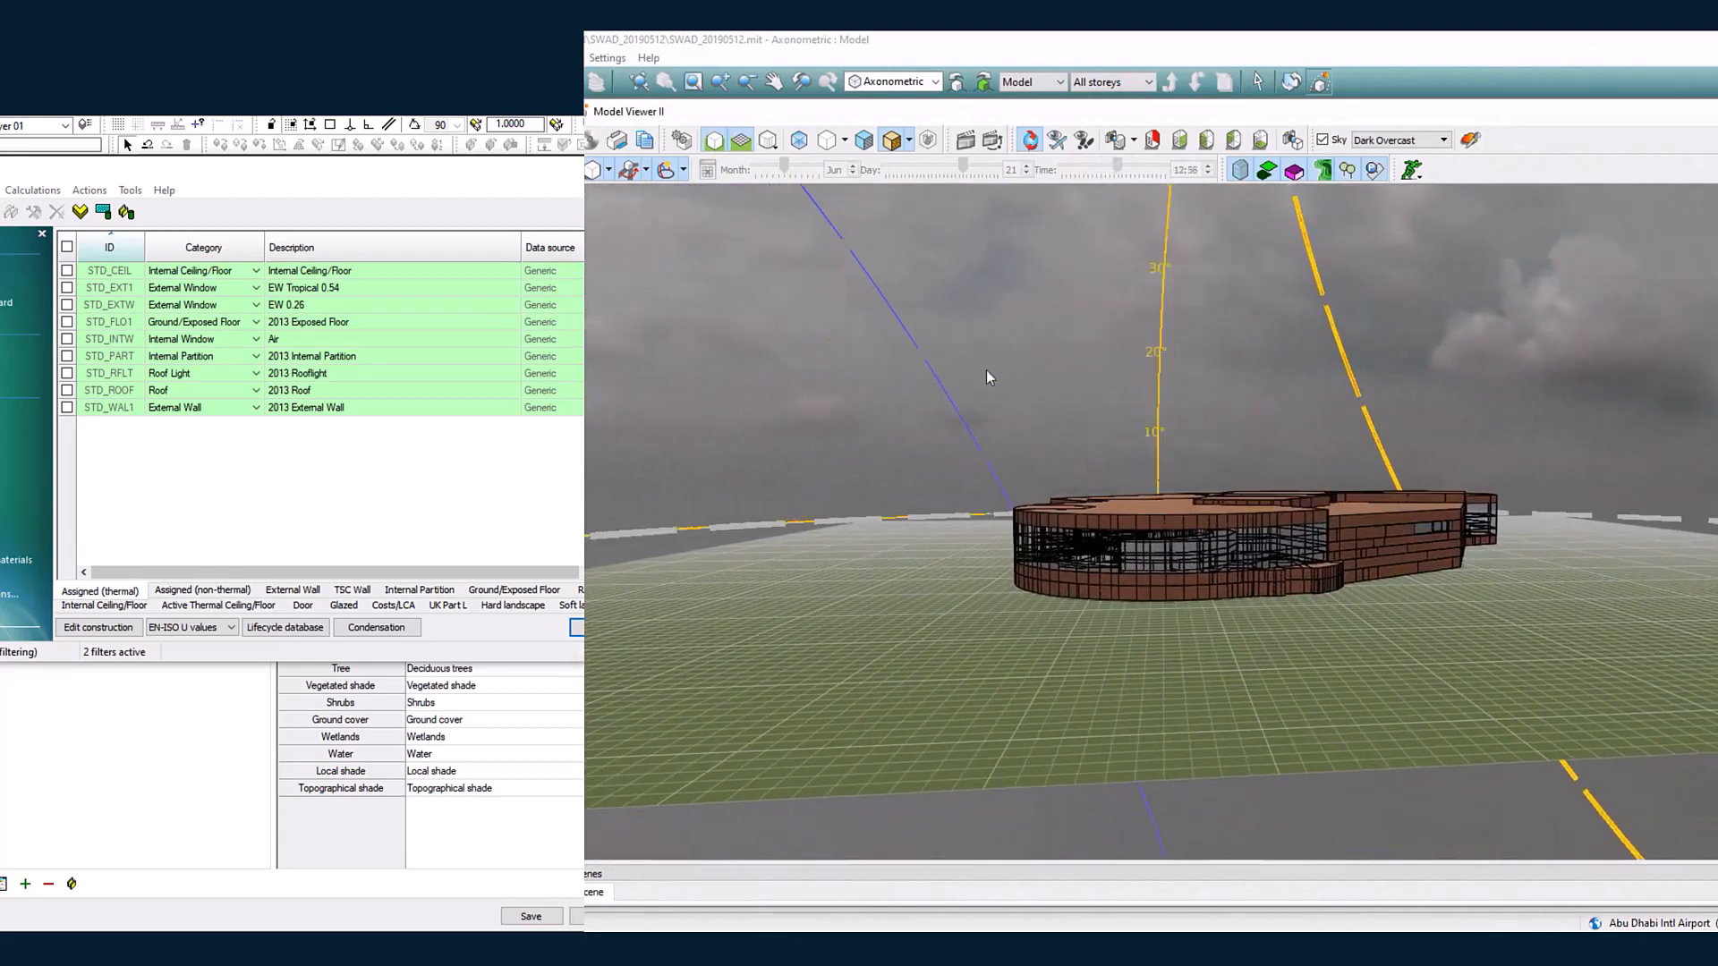
{"action": "left_click", "coordinate": [1320, 82]}
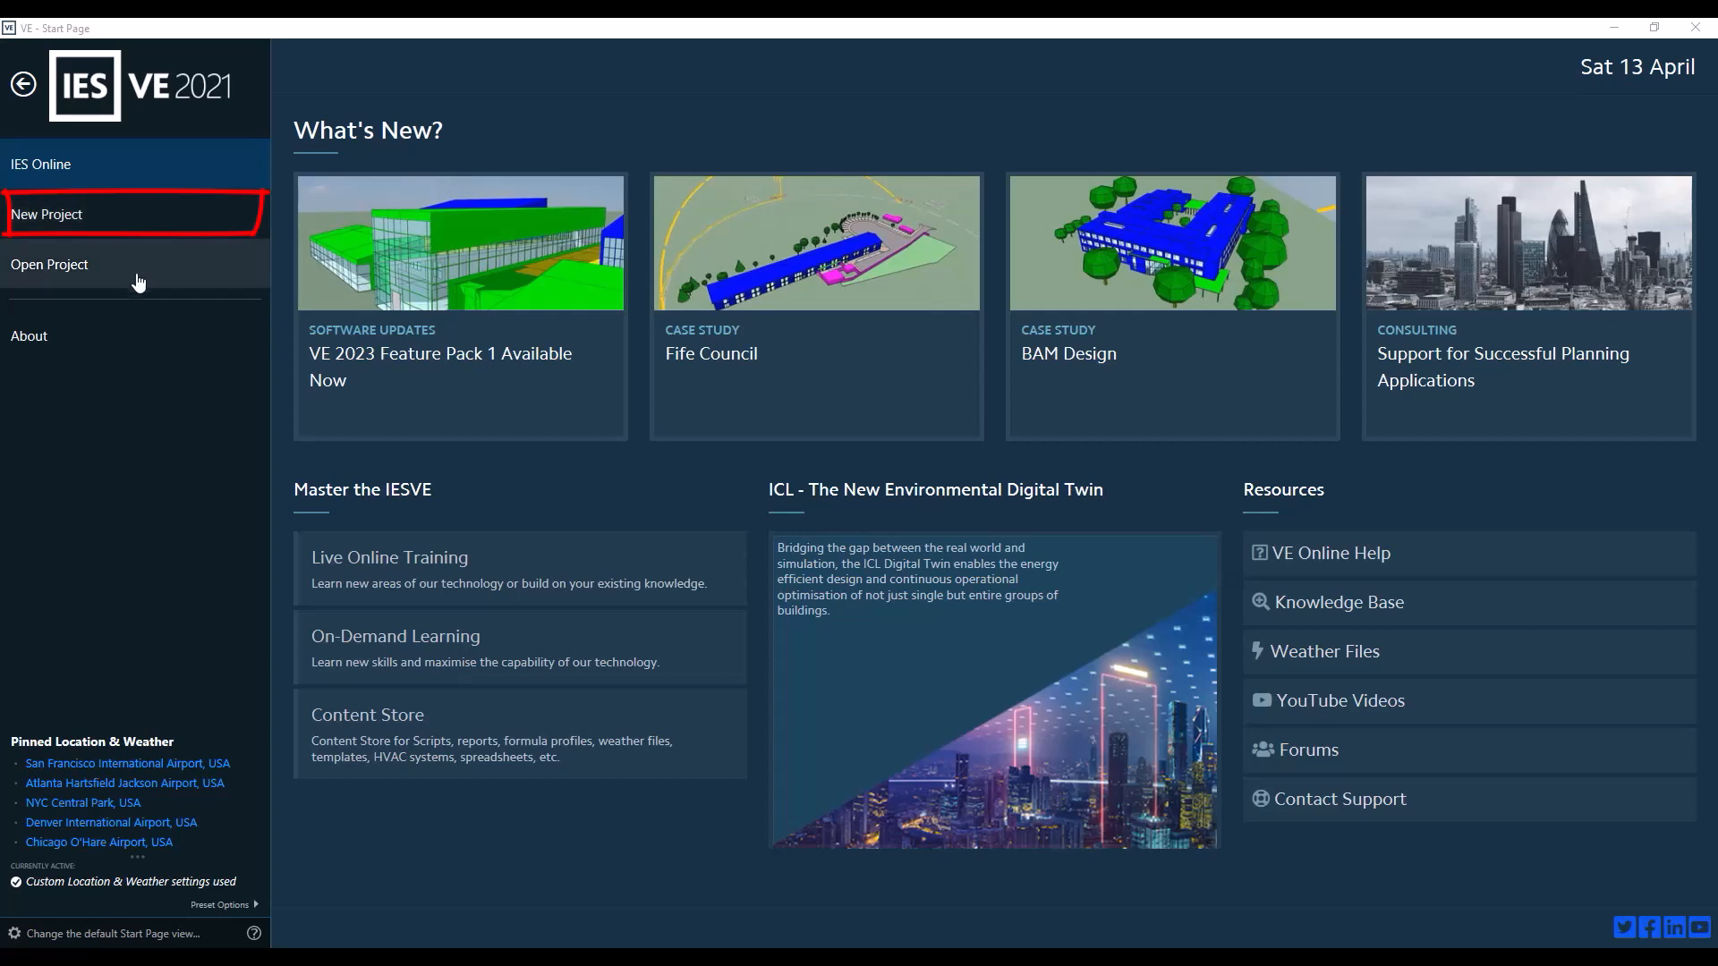
Step: Start a new project from the start page
{"action": "left_click", "coordinate": [184, 236]}
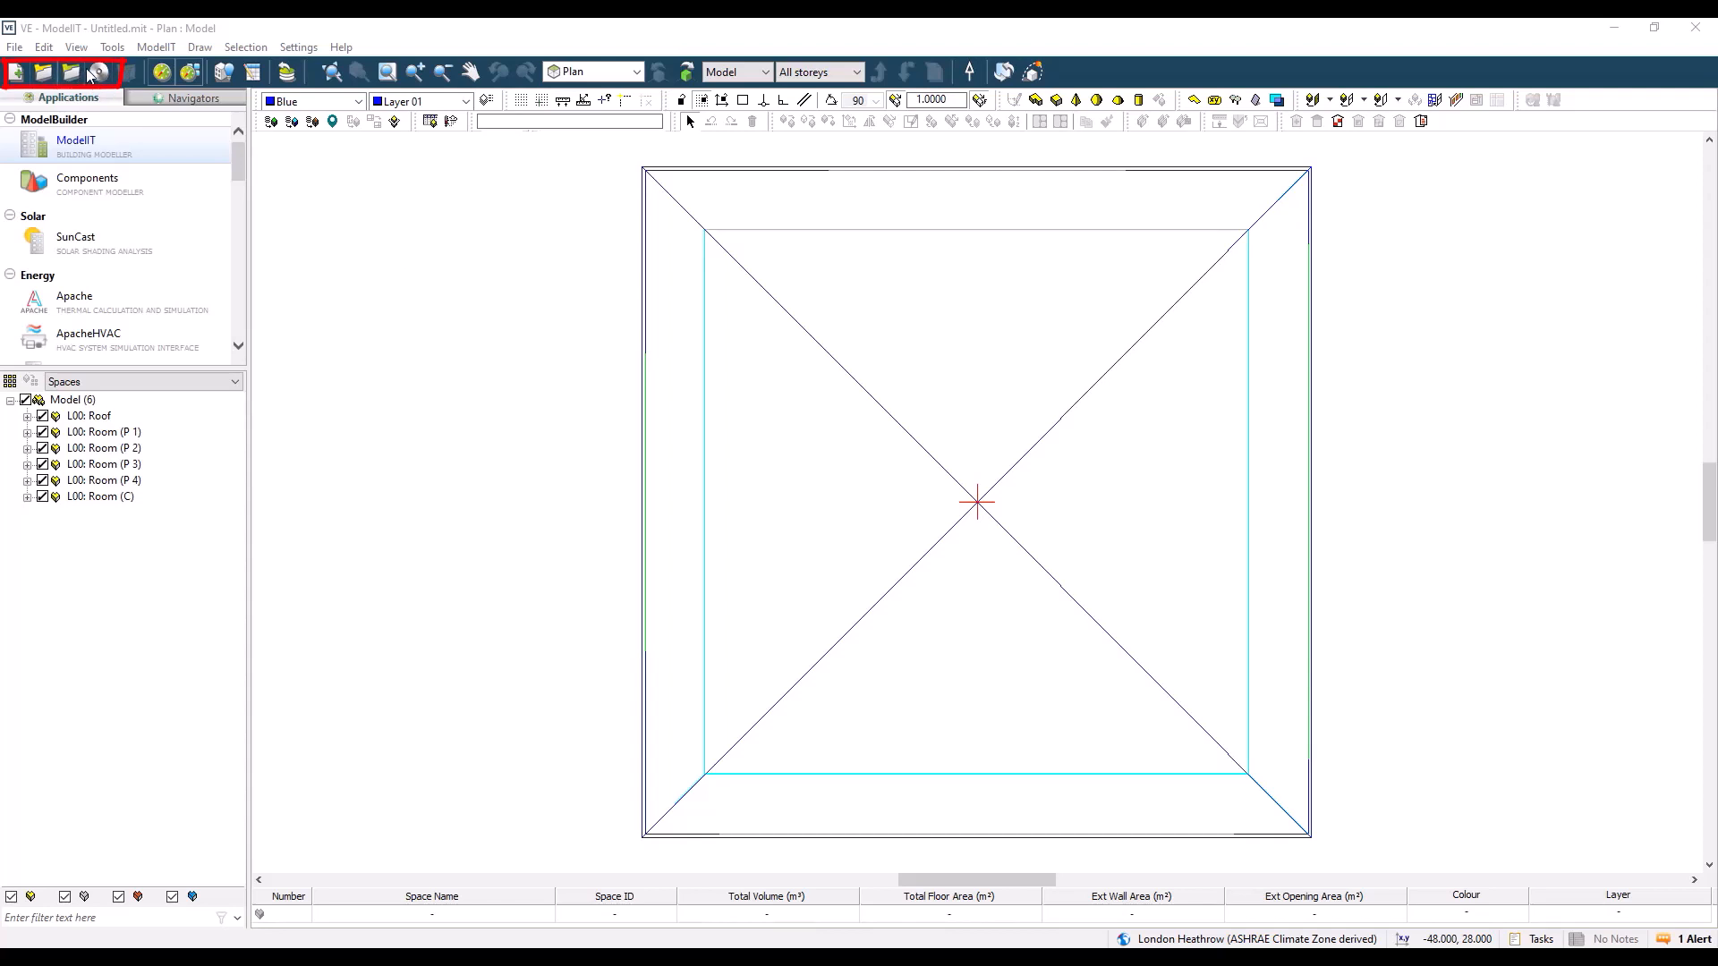
Step: Hide and restore the applications and navigators pane and the model browser
{"action": "left_click", "coordinate": [162, 75]}
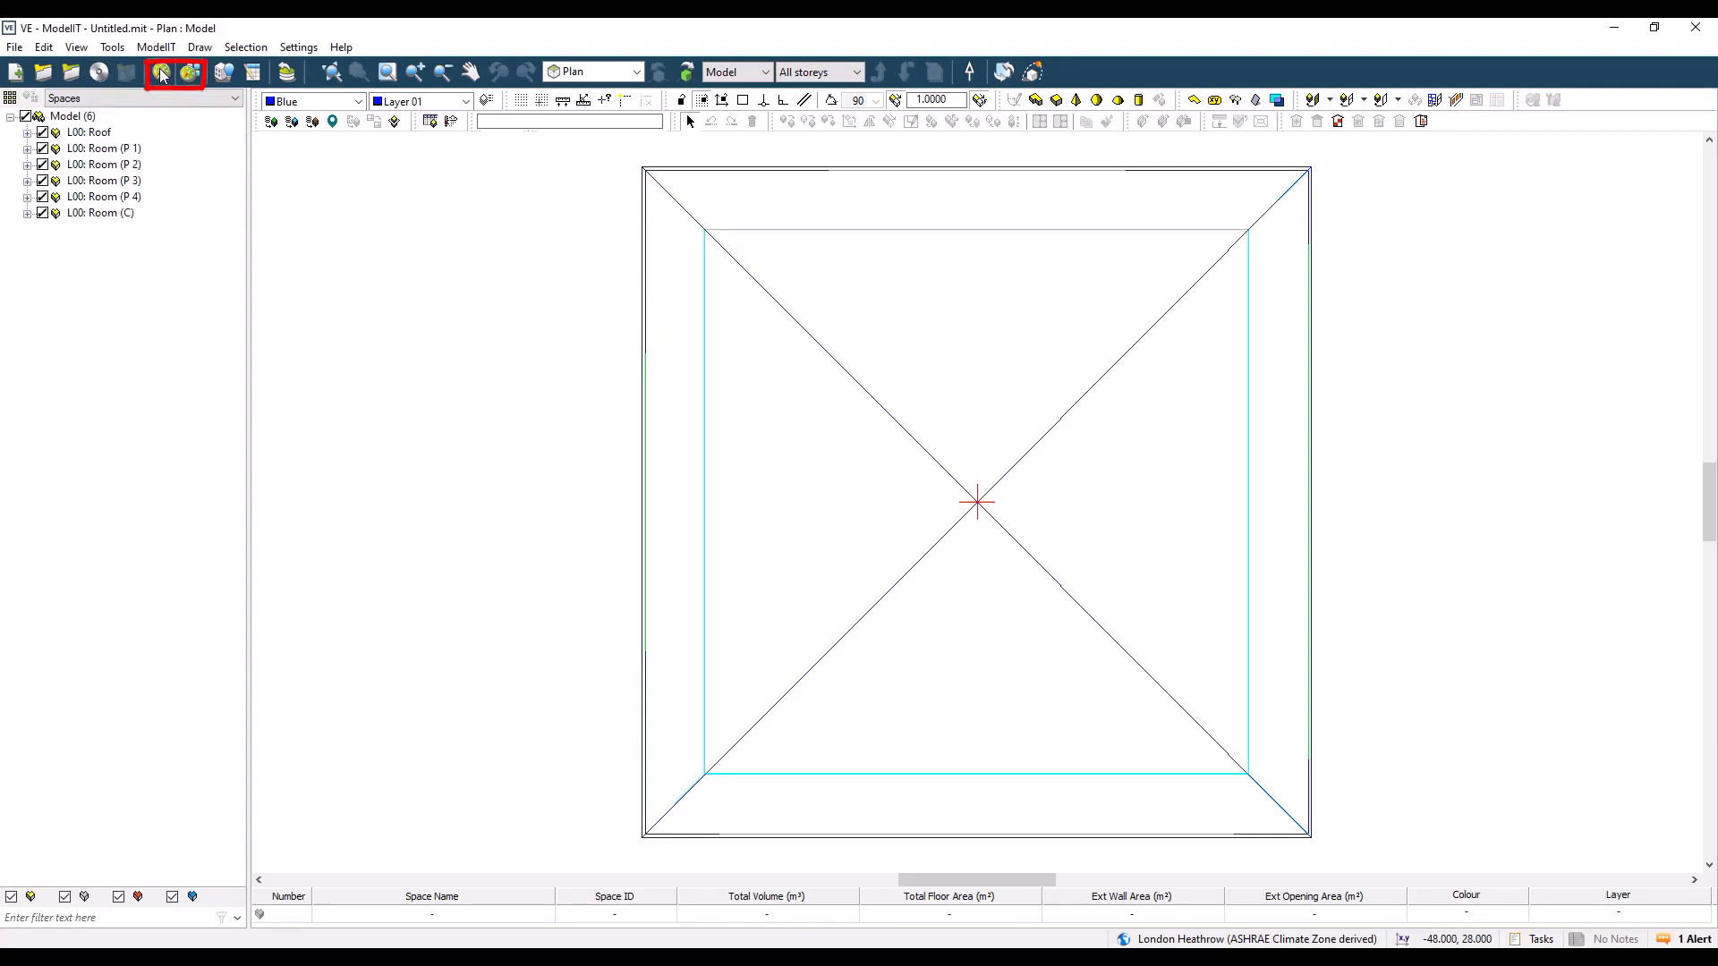
{"action": "left_click", "coordinate": [162, 75]}
{"action": "left_click", "coordinate": [190, 75]}
{"action": "left_click", "coordinate": [190, 76]}
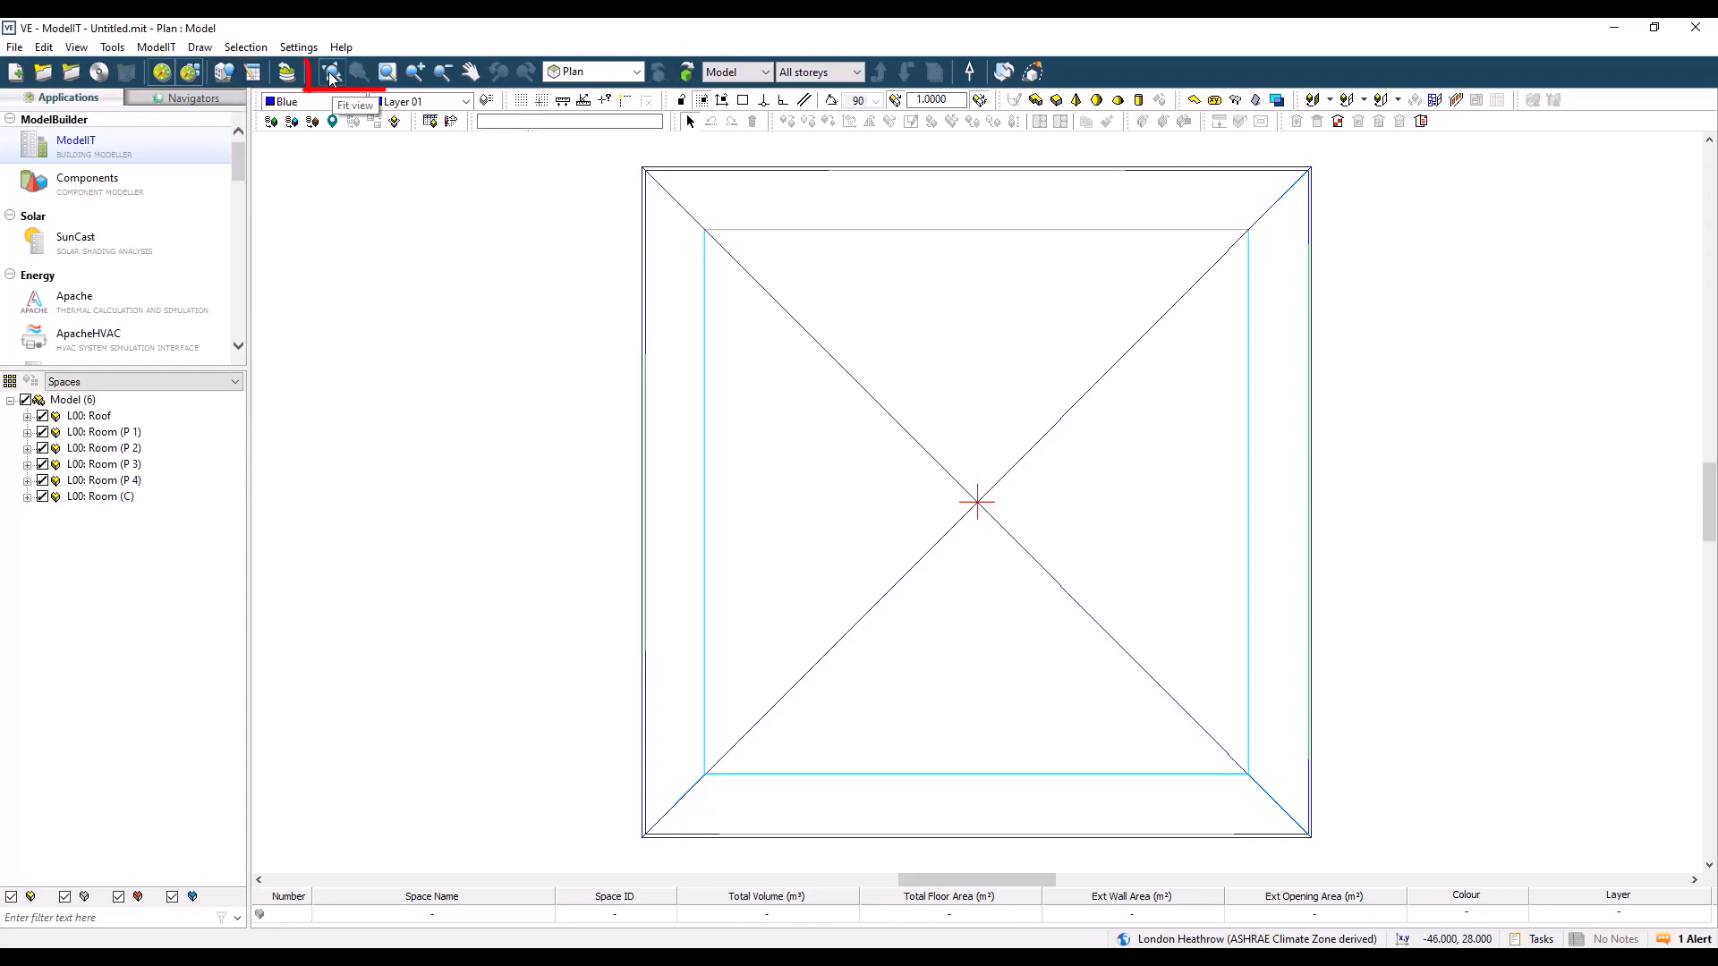
Step: Pan across the plan view and fit the whole model back into view
{"action": "left_click", "coordinate": [471, 72]}
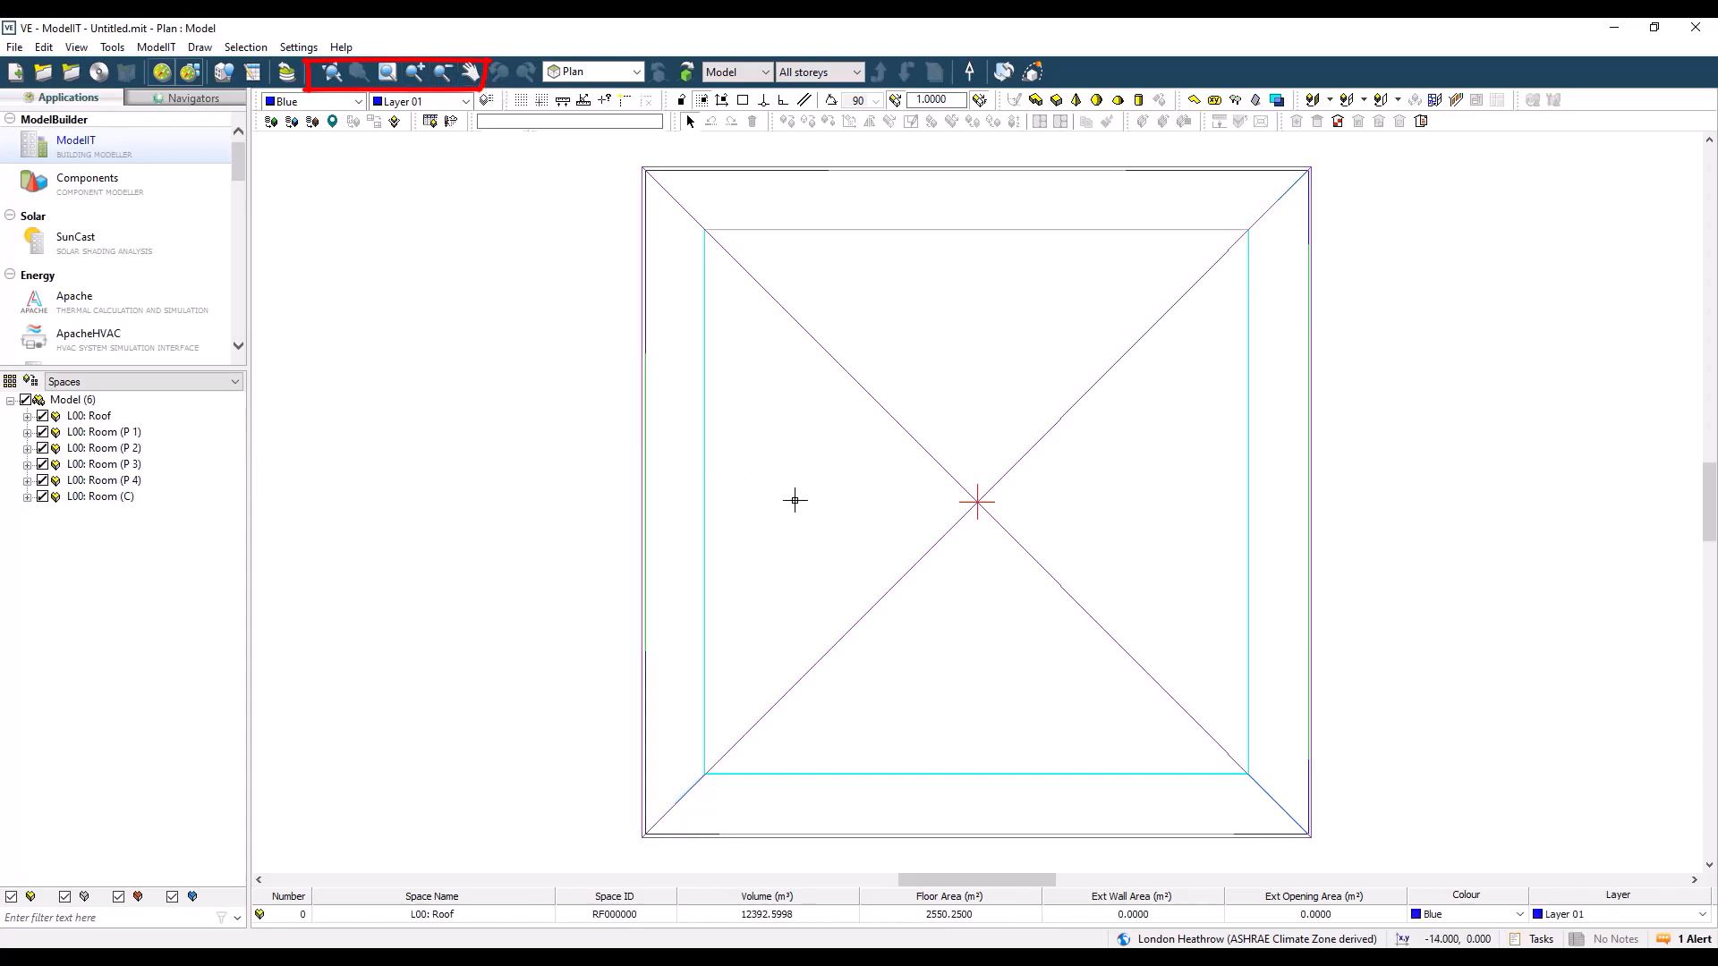
{"action": "left_click_drag", "start_coordinate": [794, 499], "coordinate": [1293, 480]}
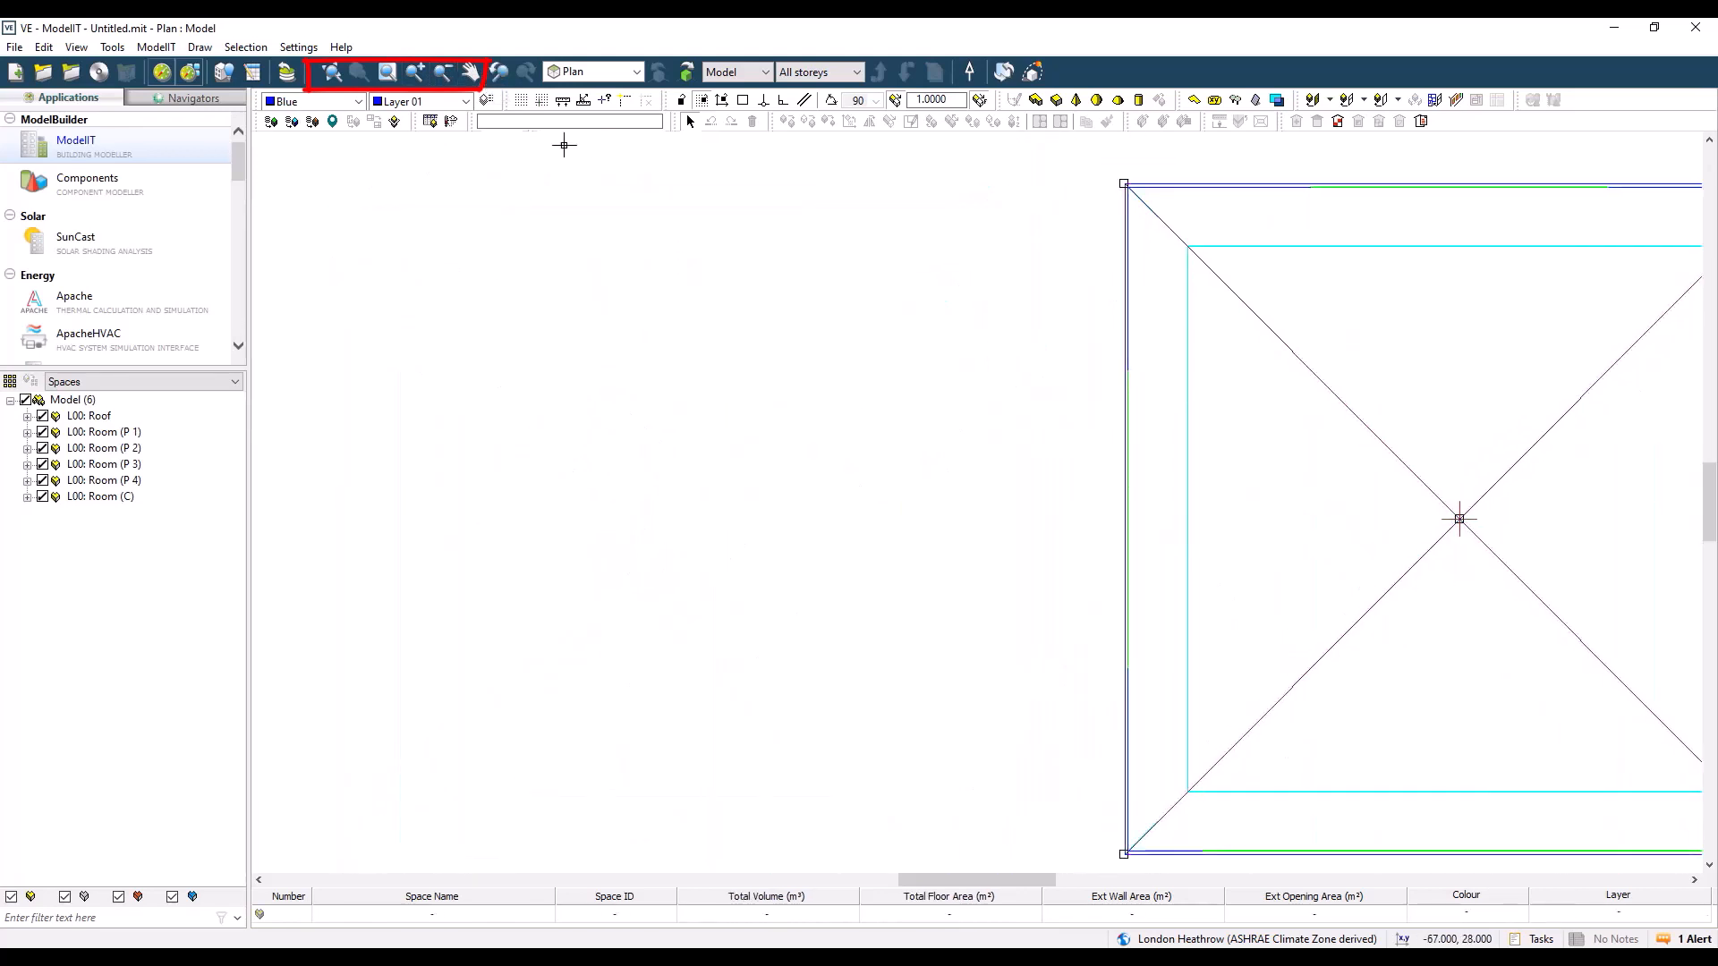
{"action": "left_click", "coordinate": [331, 72]}
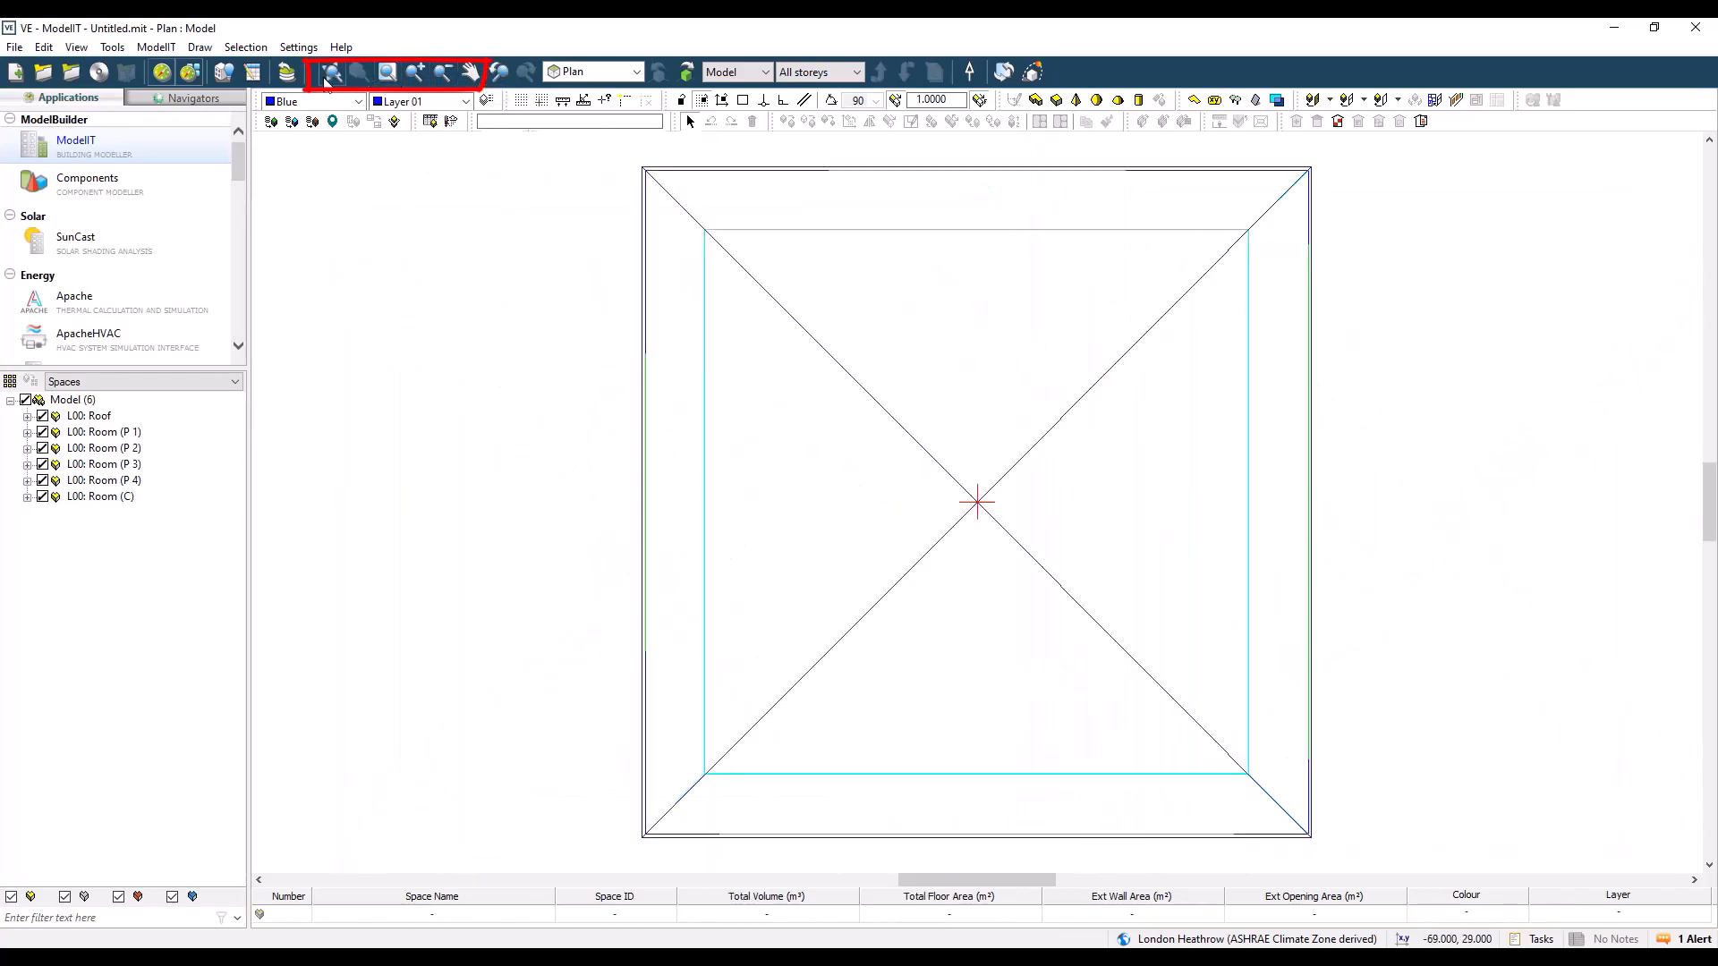
Step: Examine the available view rotations and the storeys that can be displayed
{"action": "left_click", "coordinate": [639, 72]}
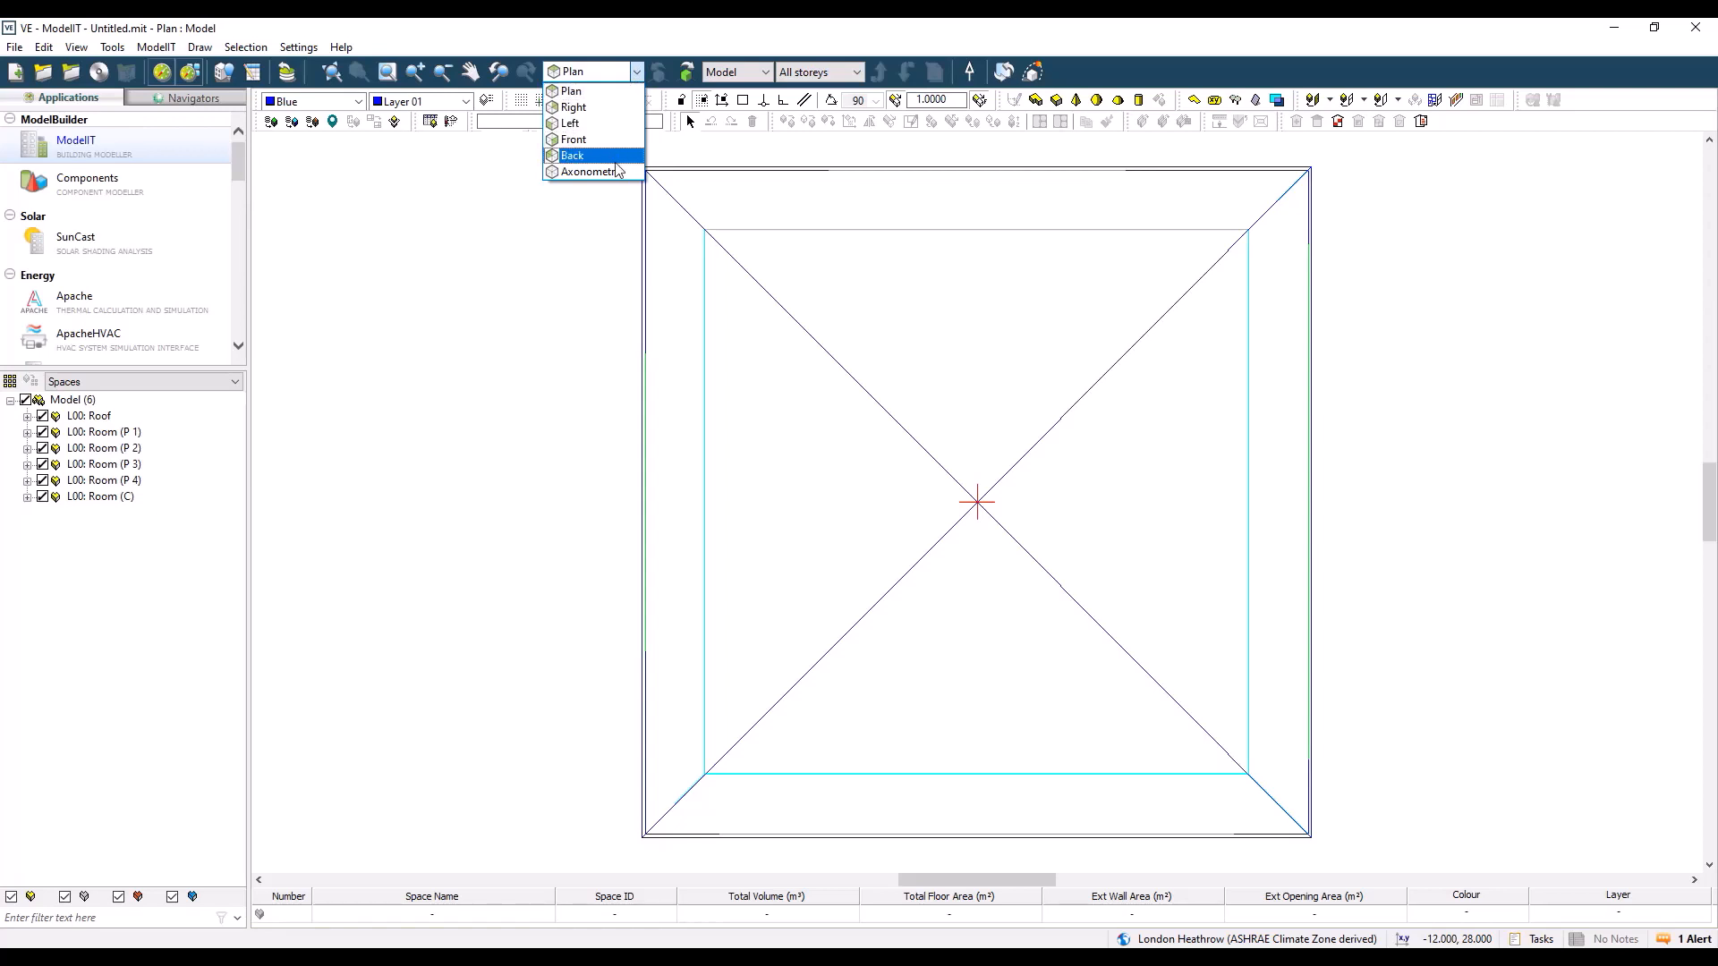
{"action": "left_click", "coordinate": [702, 45]}
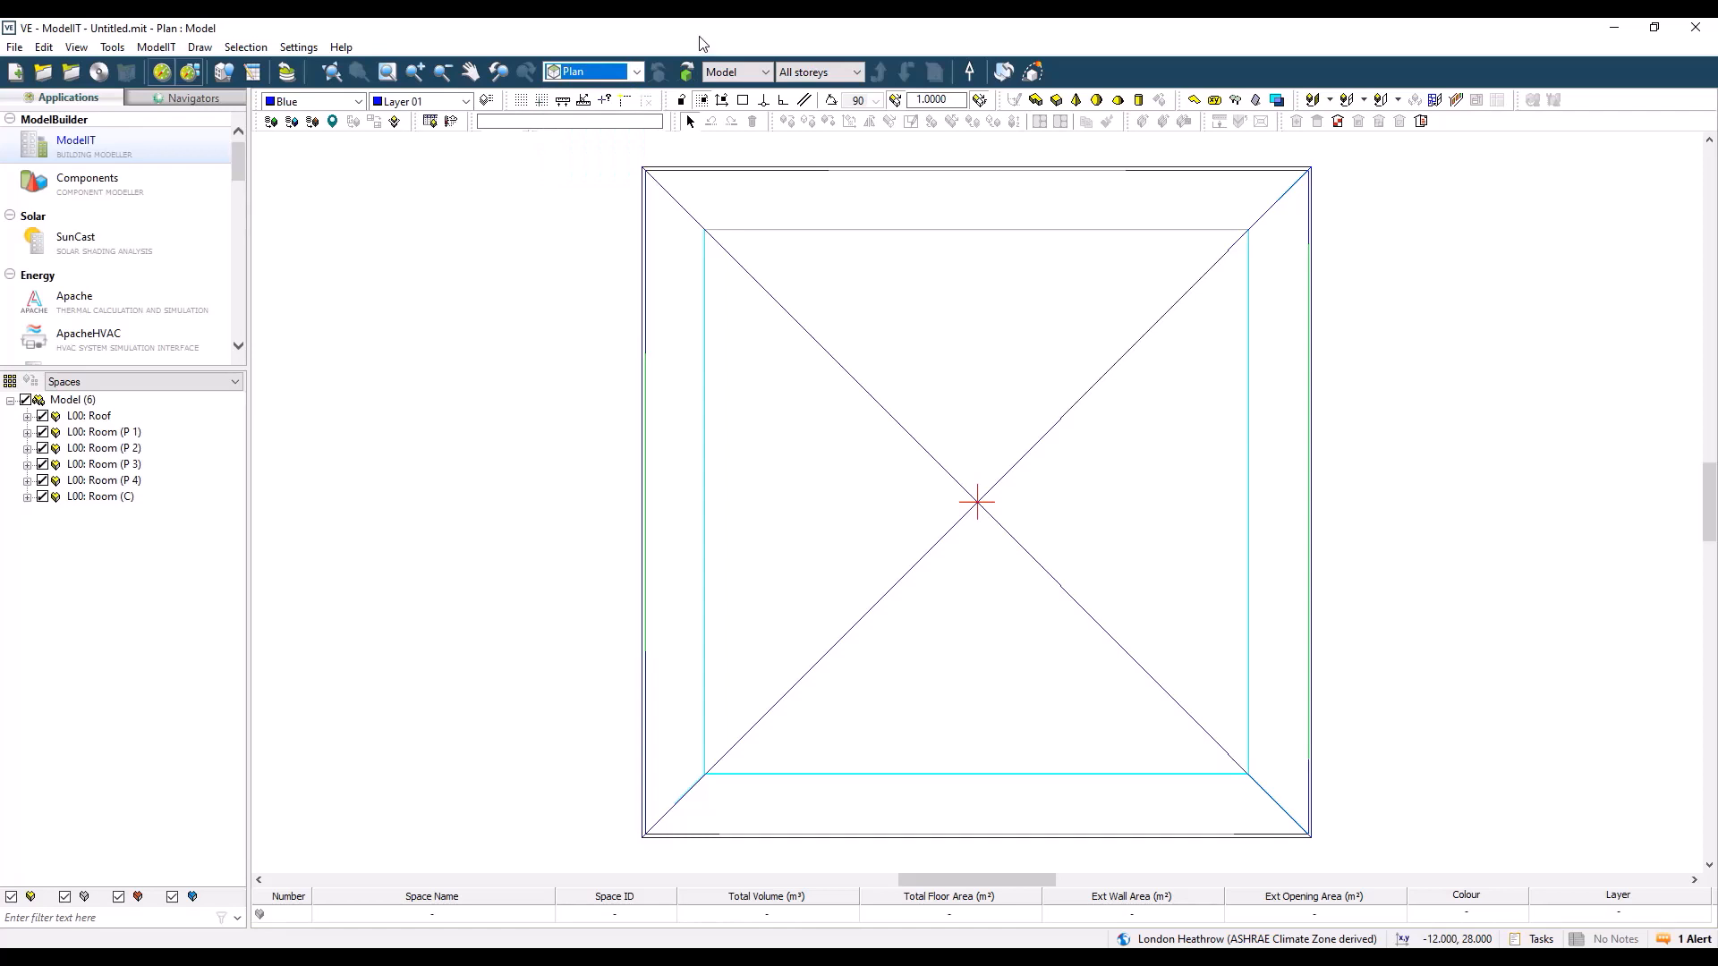
{"action": "left_click", "coordinate": [846, 72]}
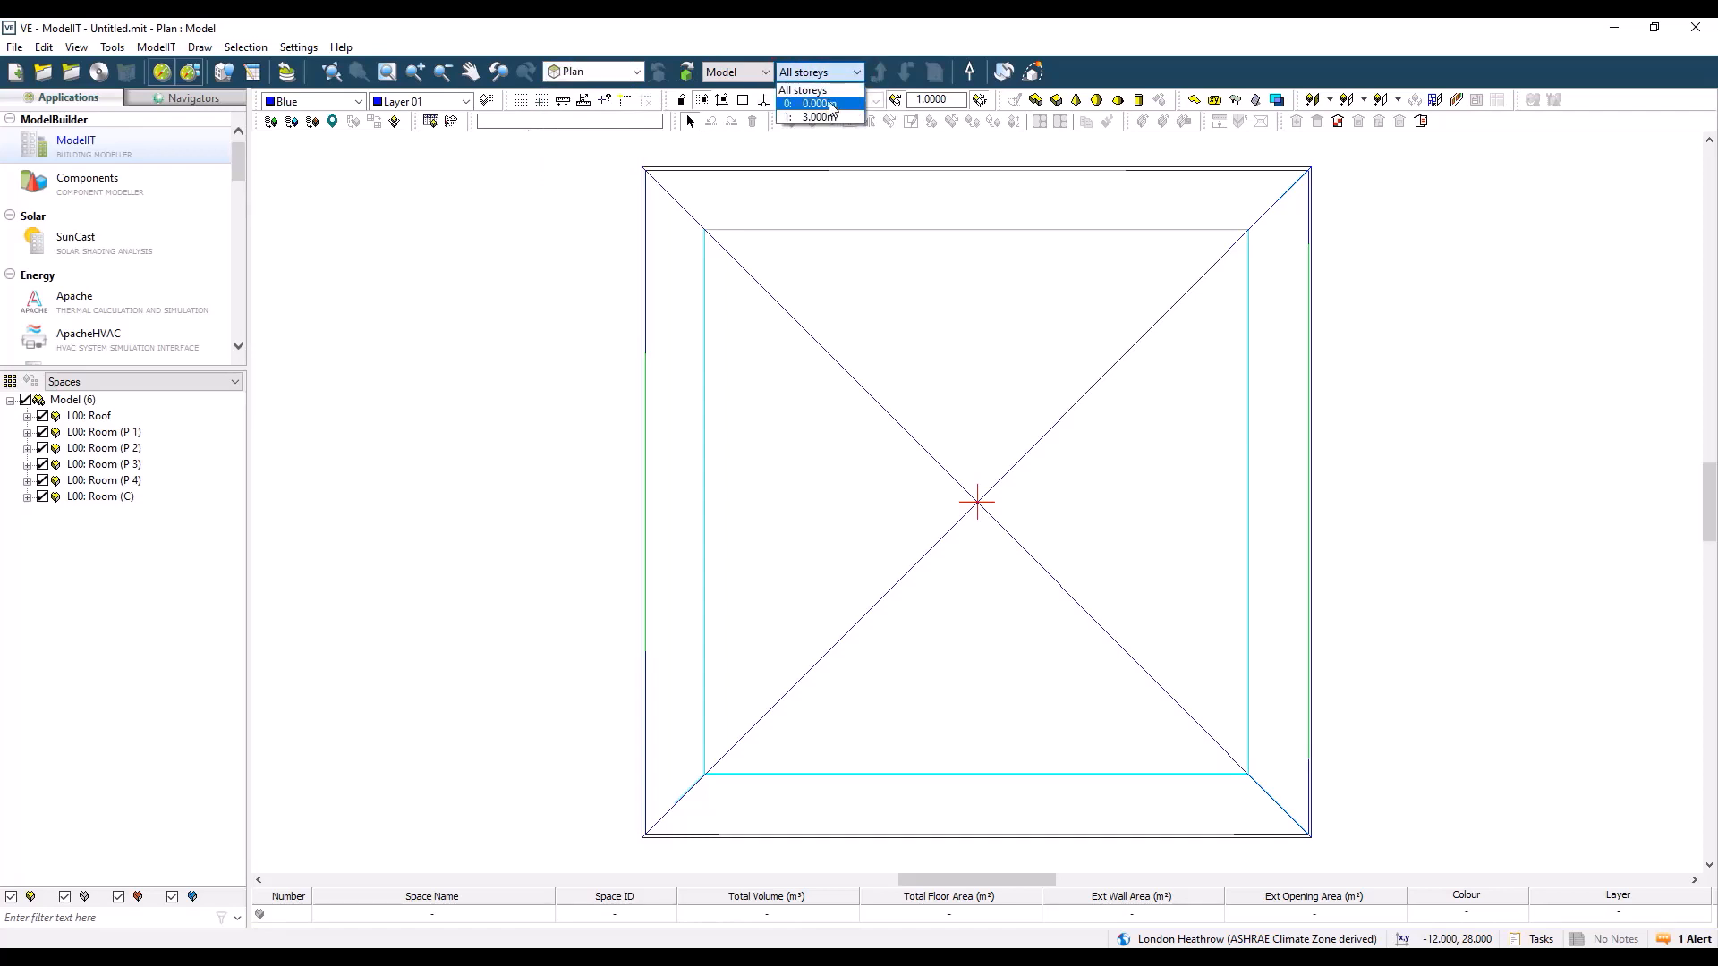
{"action": "left_click", "coordinate": [817, 104]}
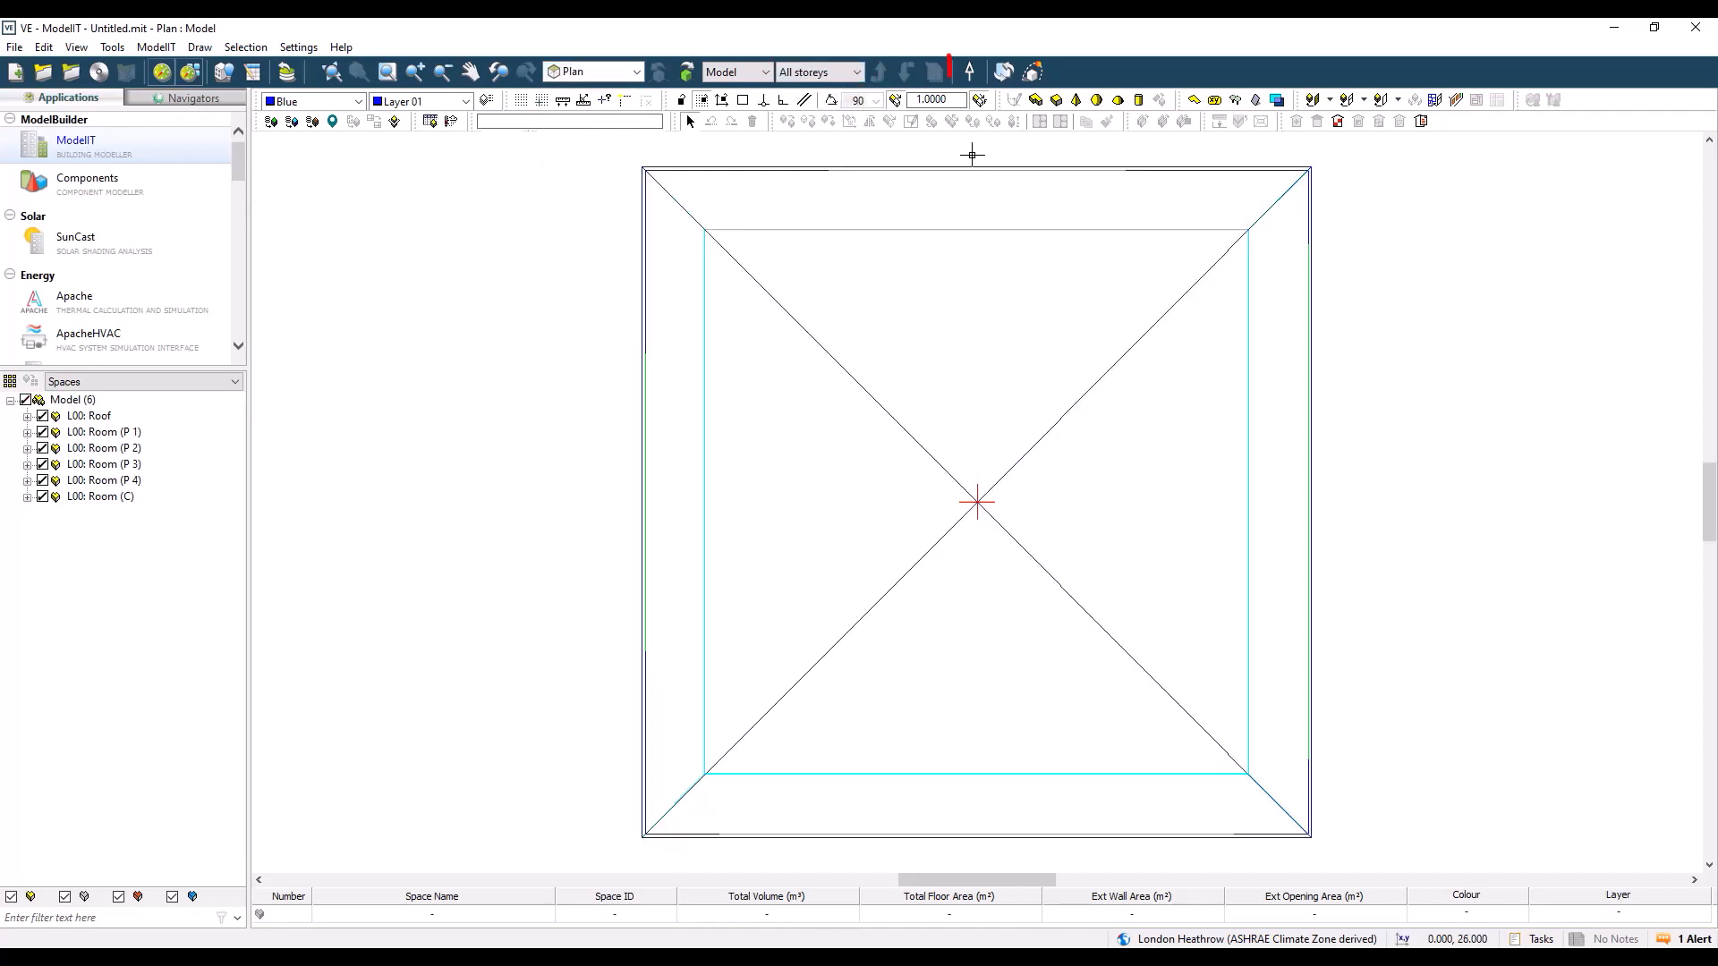
Step: Try site rotations with the angle of north at 50 and 100 degrees, and discard the change
{"action": "left_click", "coordinate": [971, 74]}
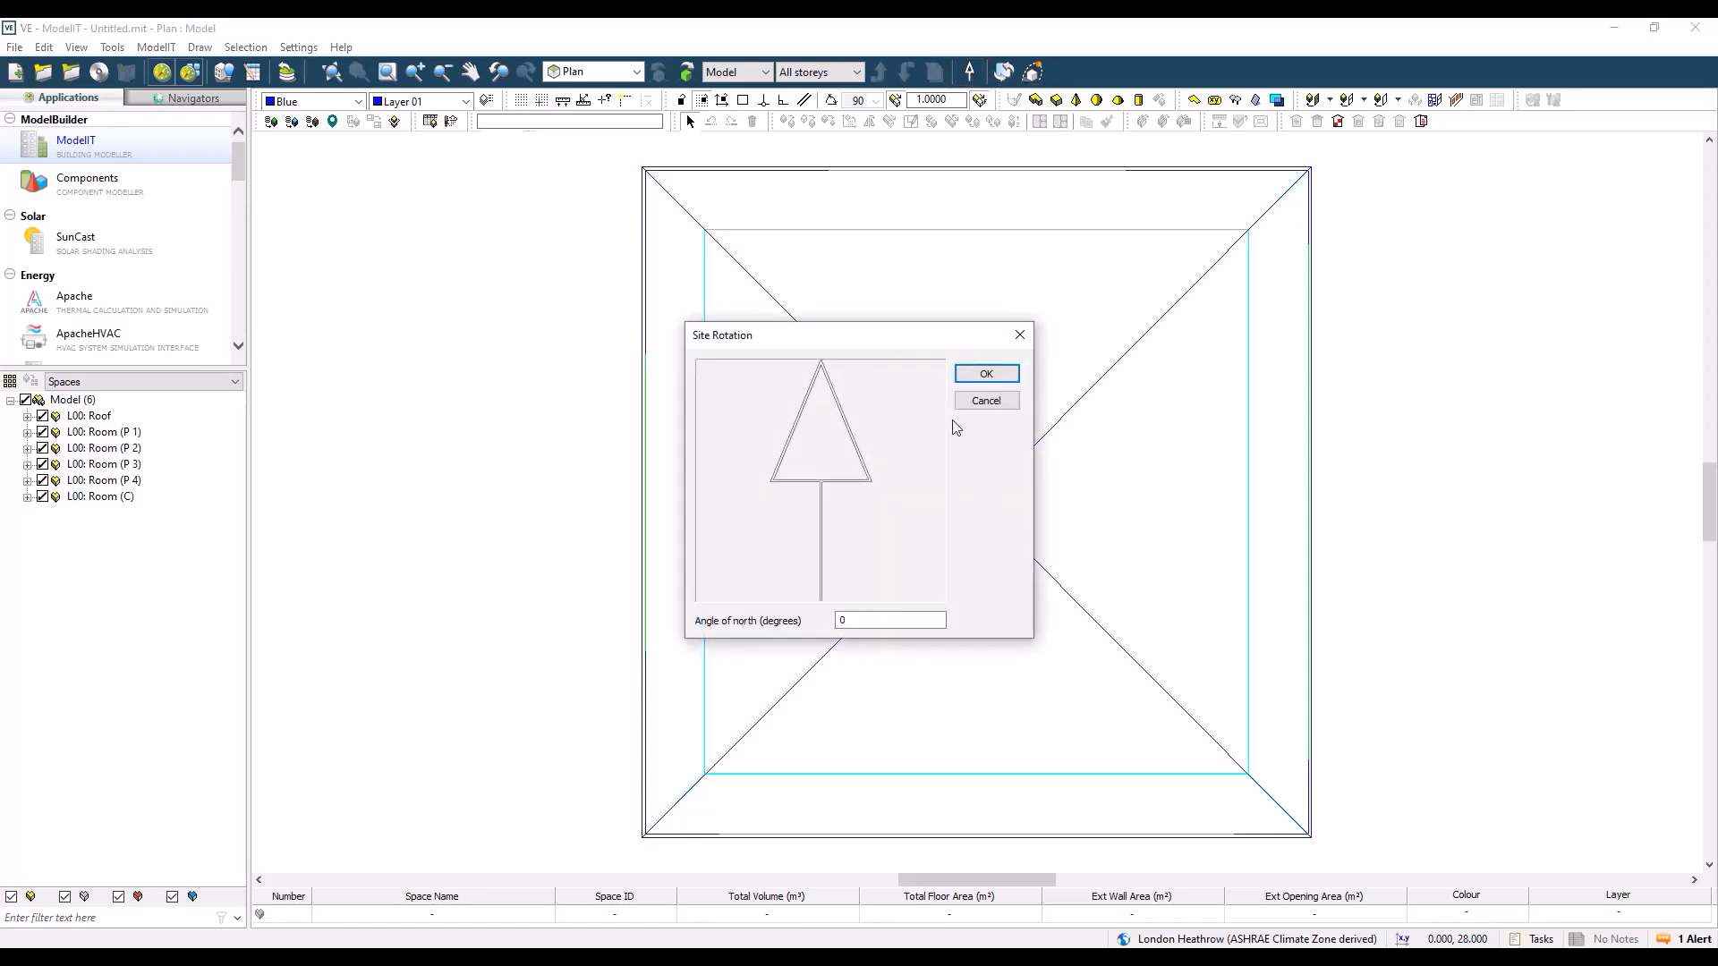
{"action": "double_click", "coordinate": [859, 620]}
{"action": "type", "text": "50"}
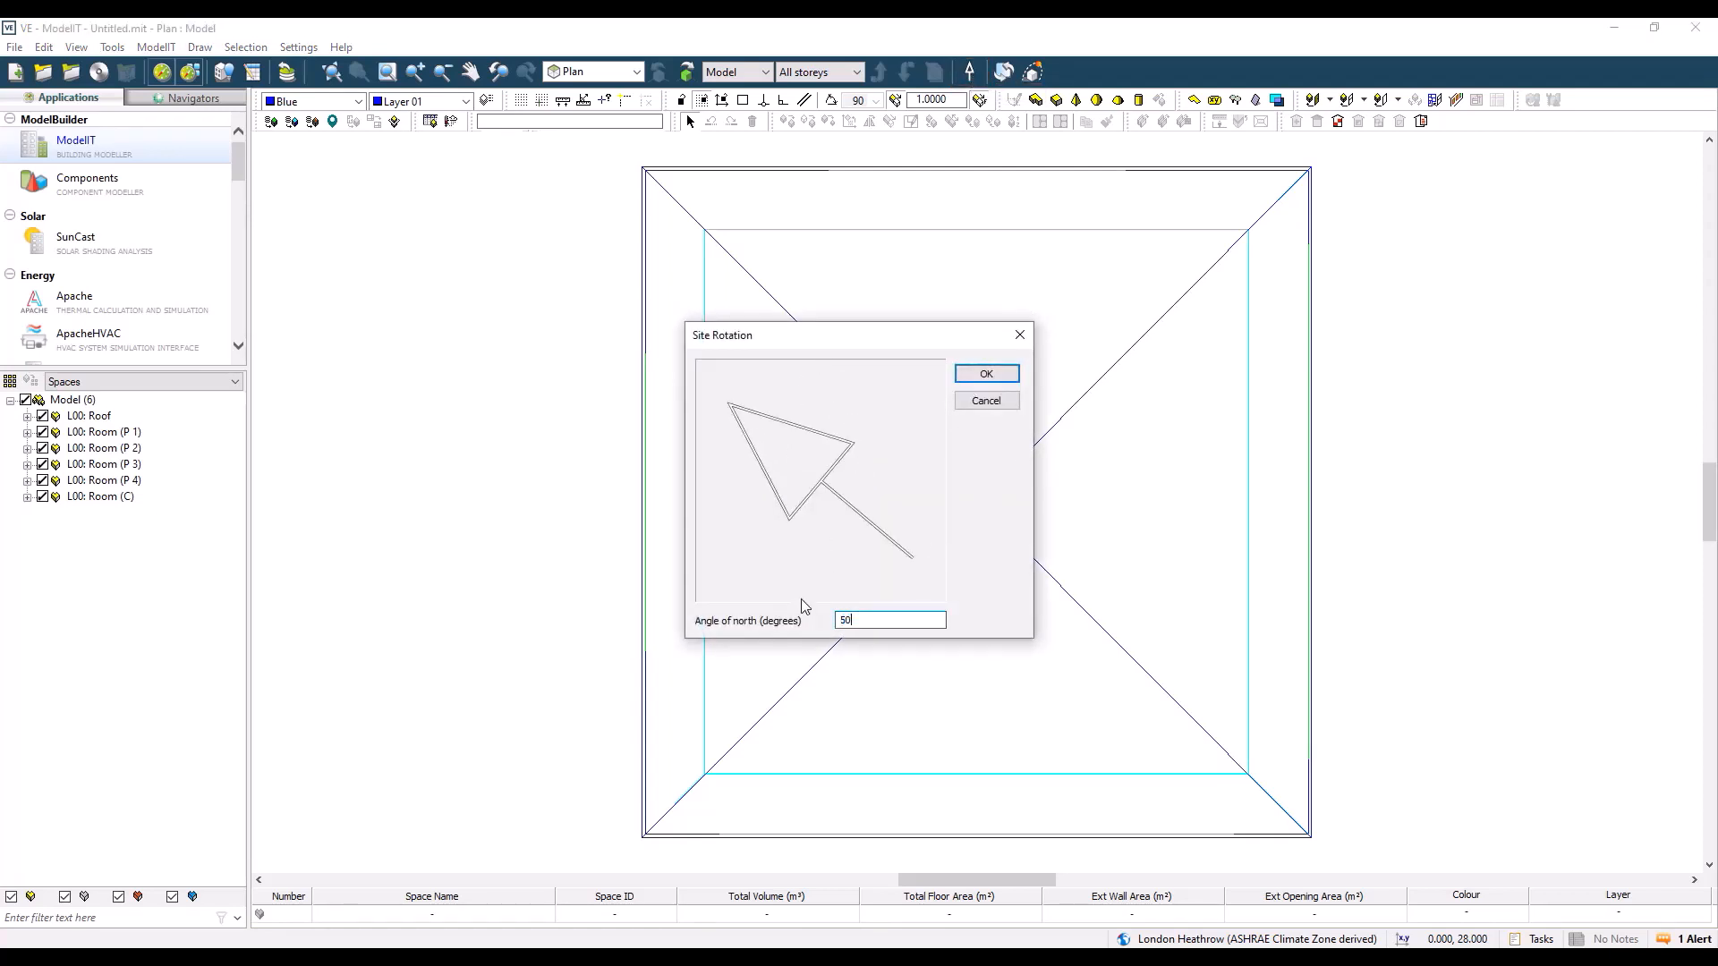
{"action": "key", "text": "BackSpace"}
{"action": "key", "text": "BackSpace"}
{"action": "type", "text": "100"}
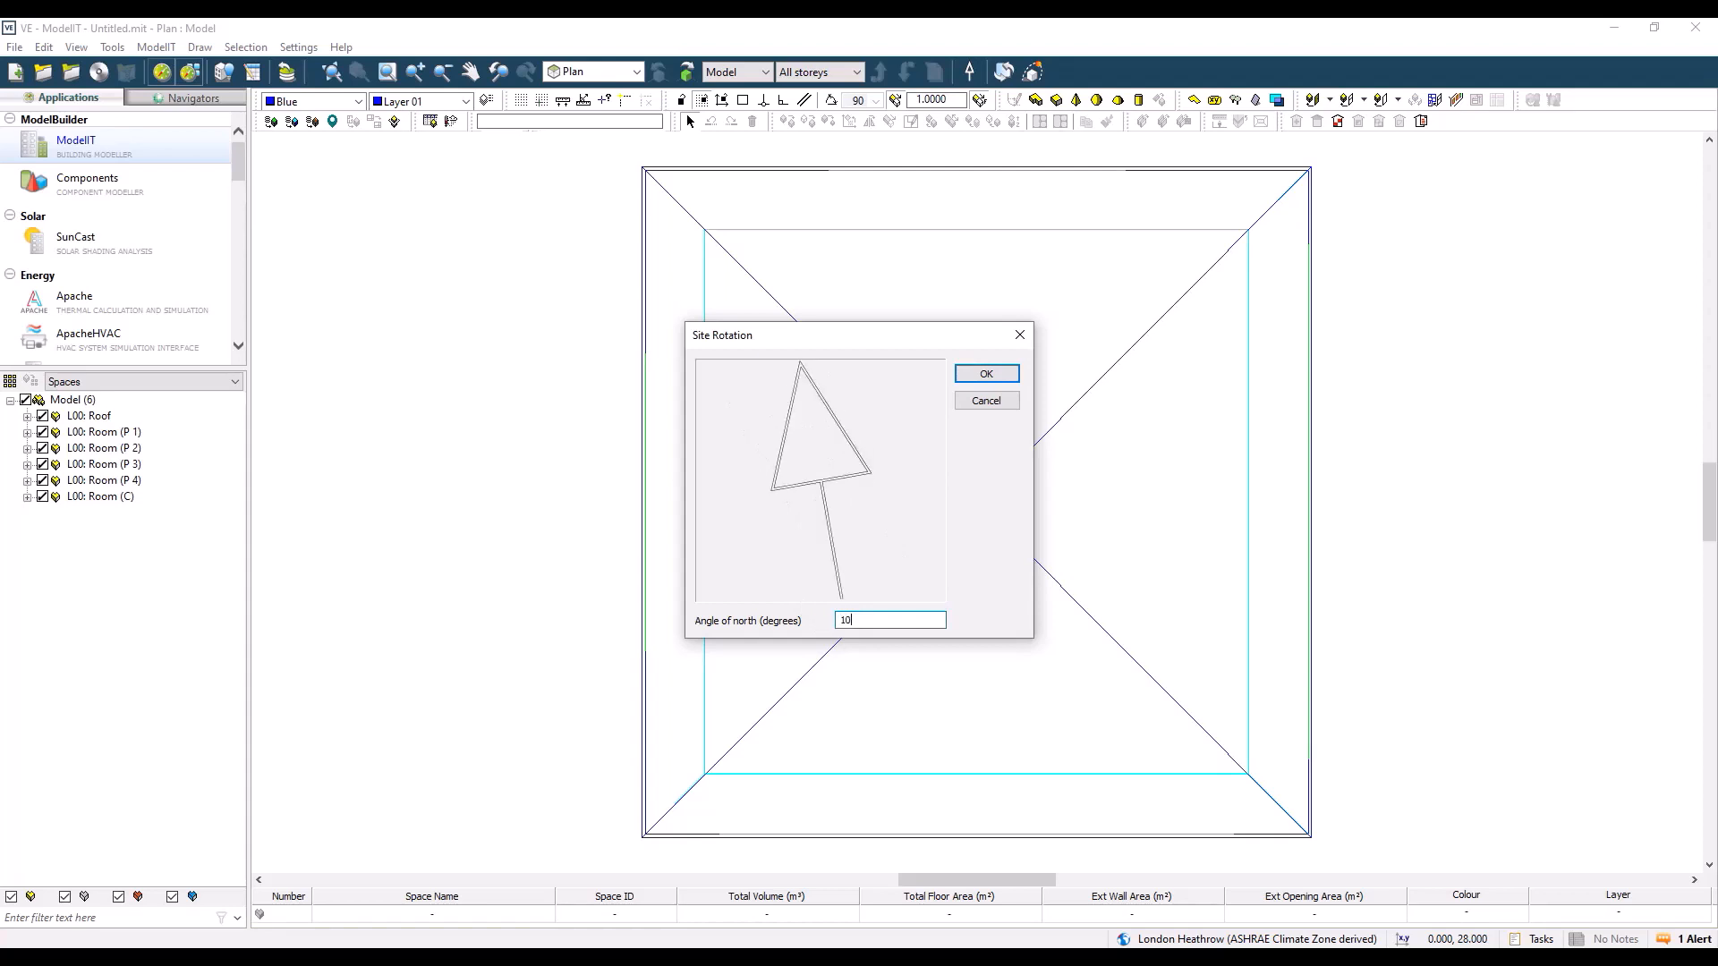
{"action": "key", "text": "BackSpace"}
{"action": "key", "text": "BackSpace"}
{"action": "key", "text": "BackSpace"}
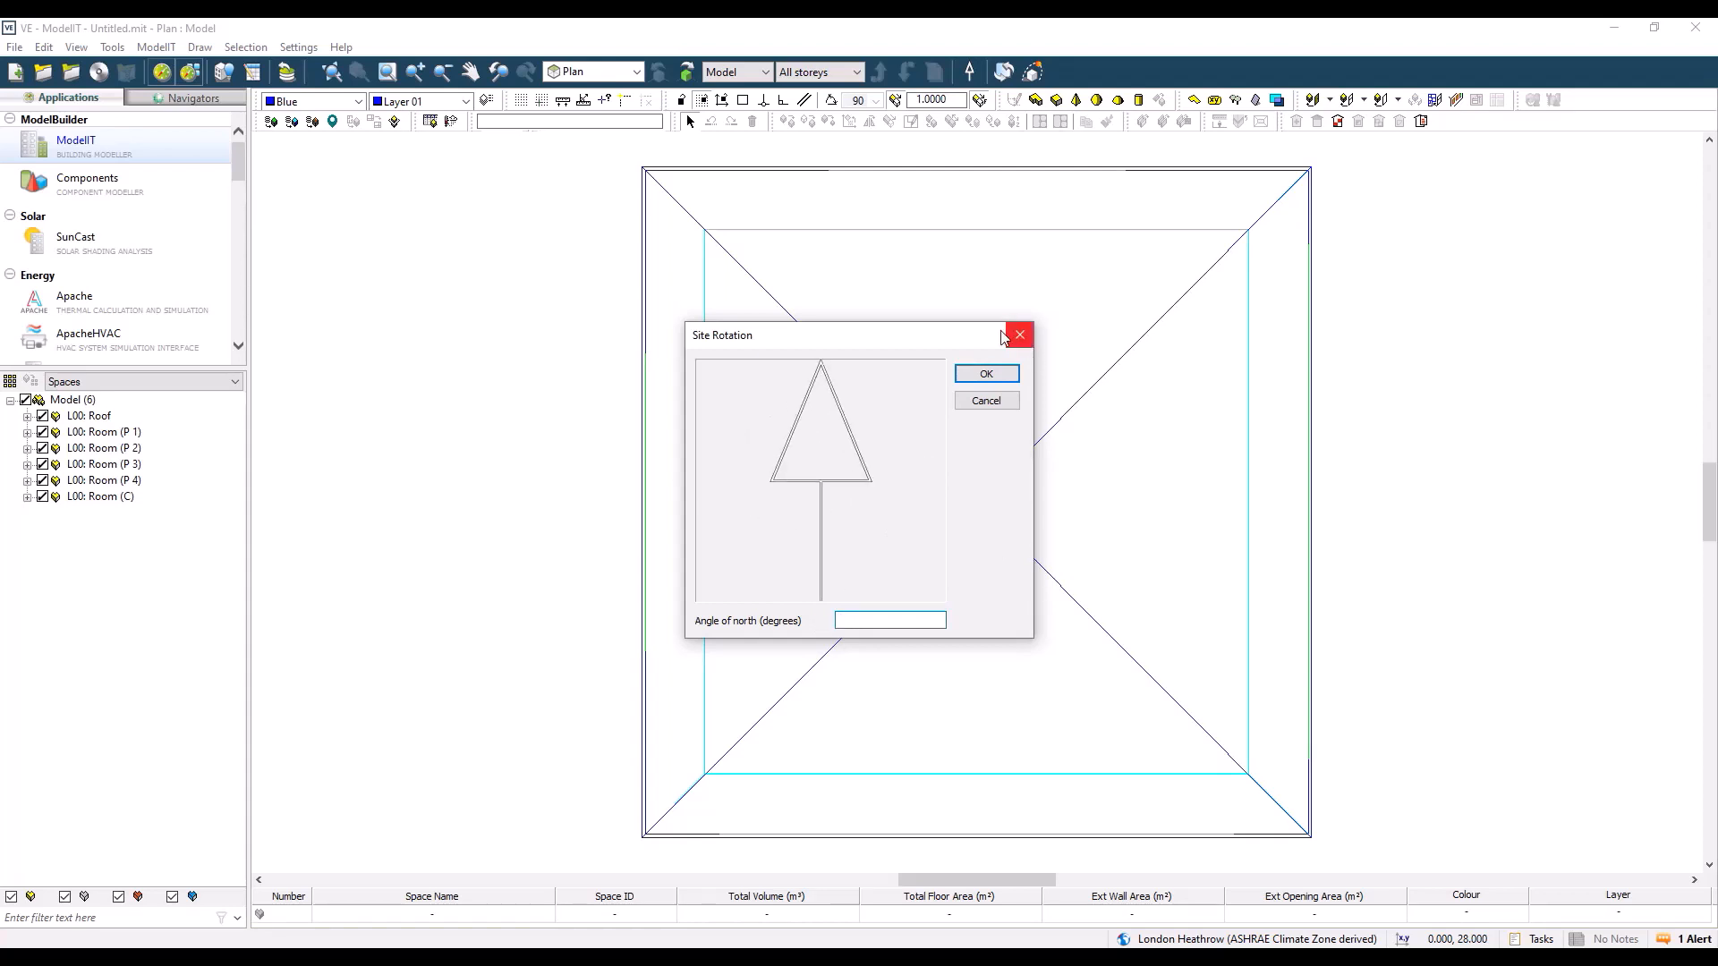
{"action": "left_click", "coordinate": [1018, 342]}
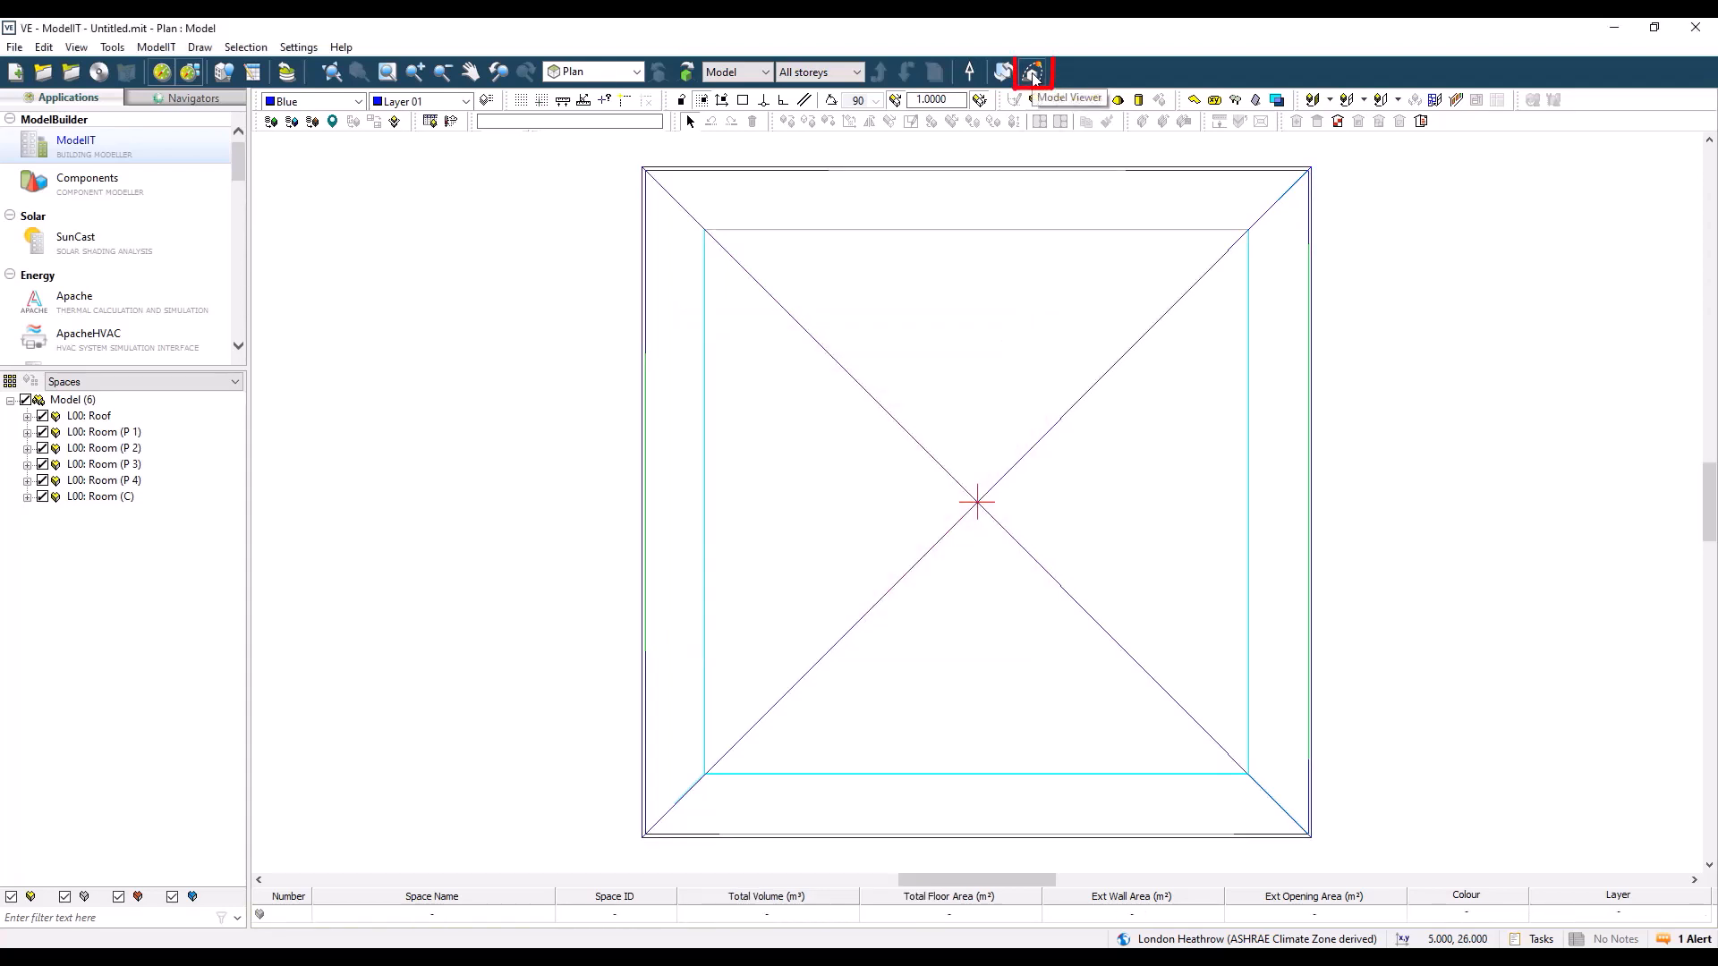
Step: Open the model in the Model Viewer and orbit around the building to inspect it in 3D
{"action": "left_click", "coordinate": [1034, 74]}
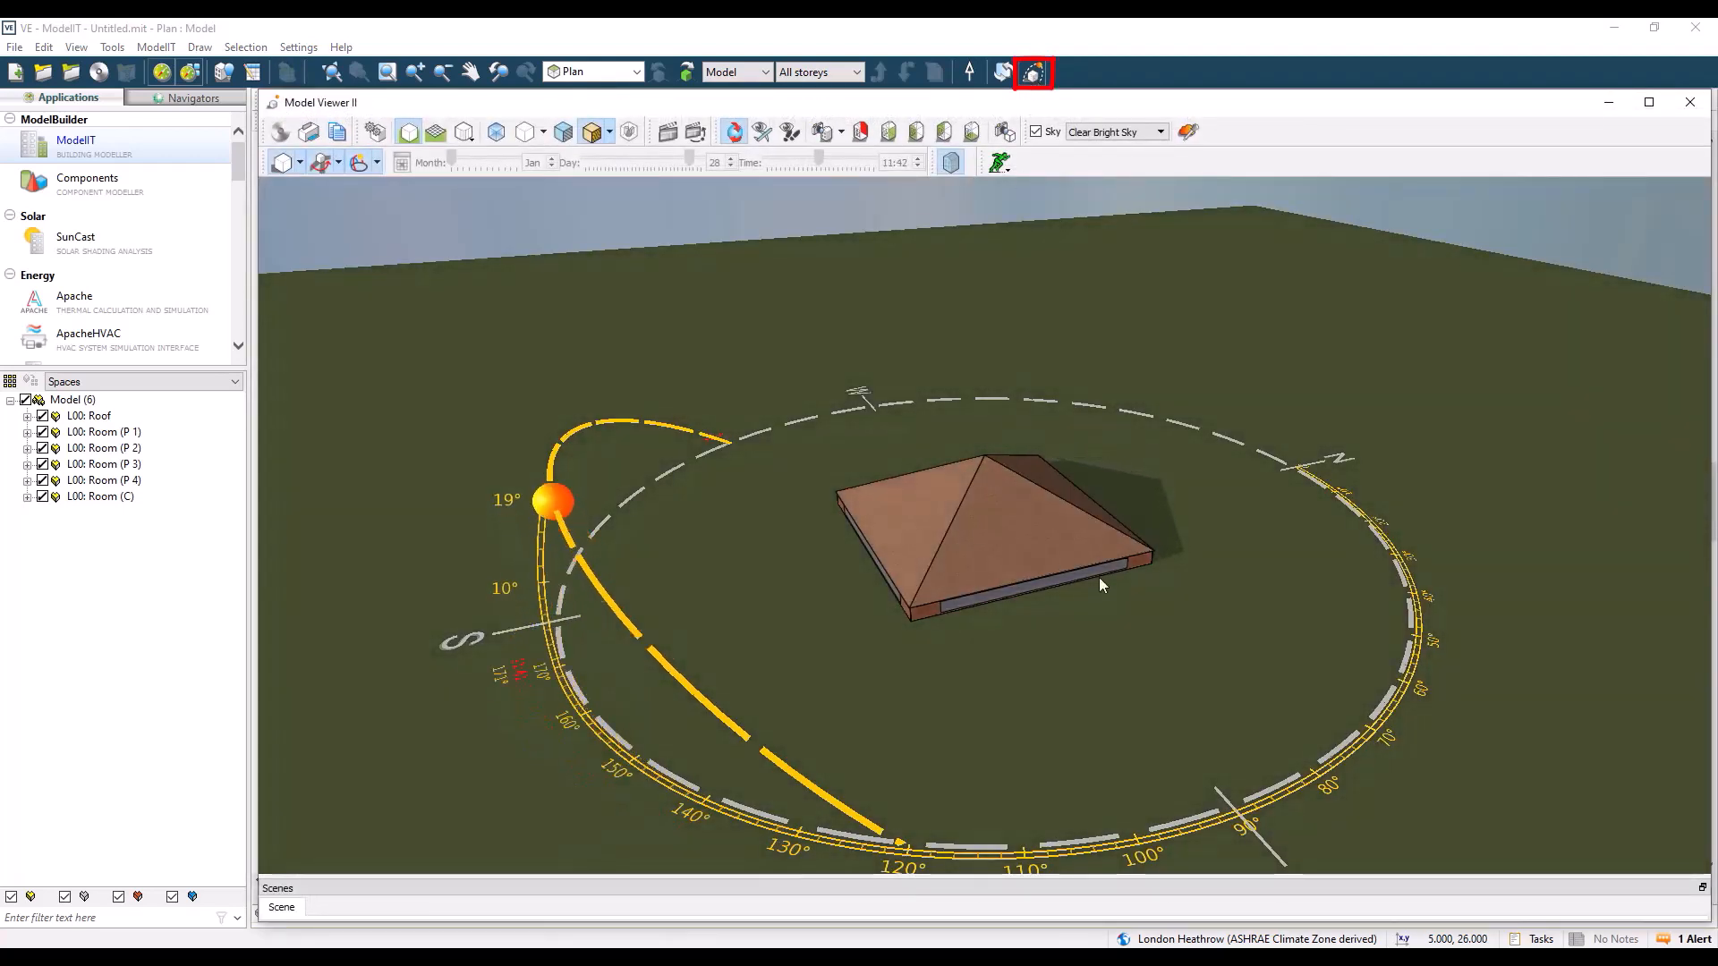
{"action": "left_click_drag", "start_coordinate": [1141, 600], "coordinate": [1339, 562]}
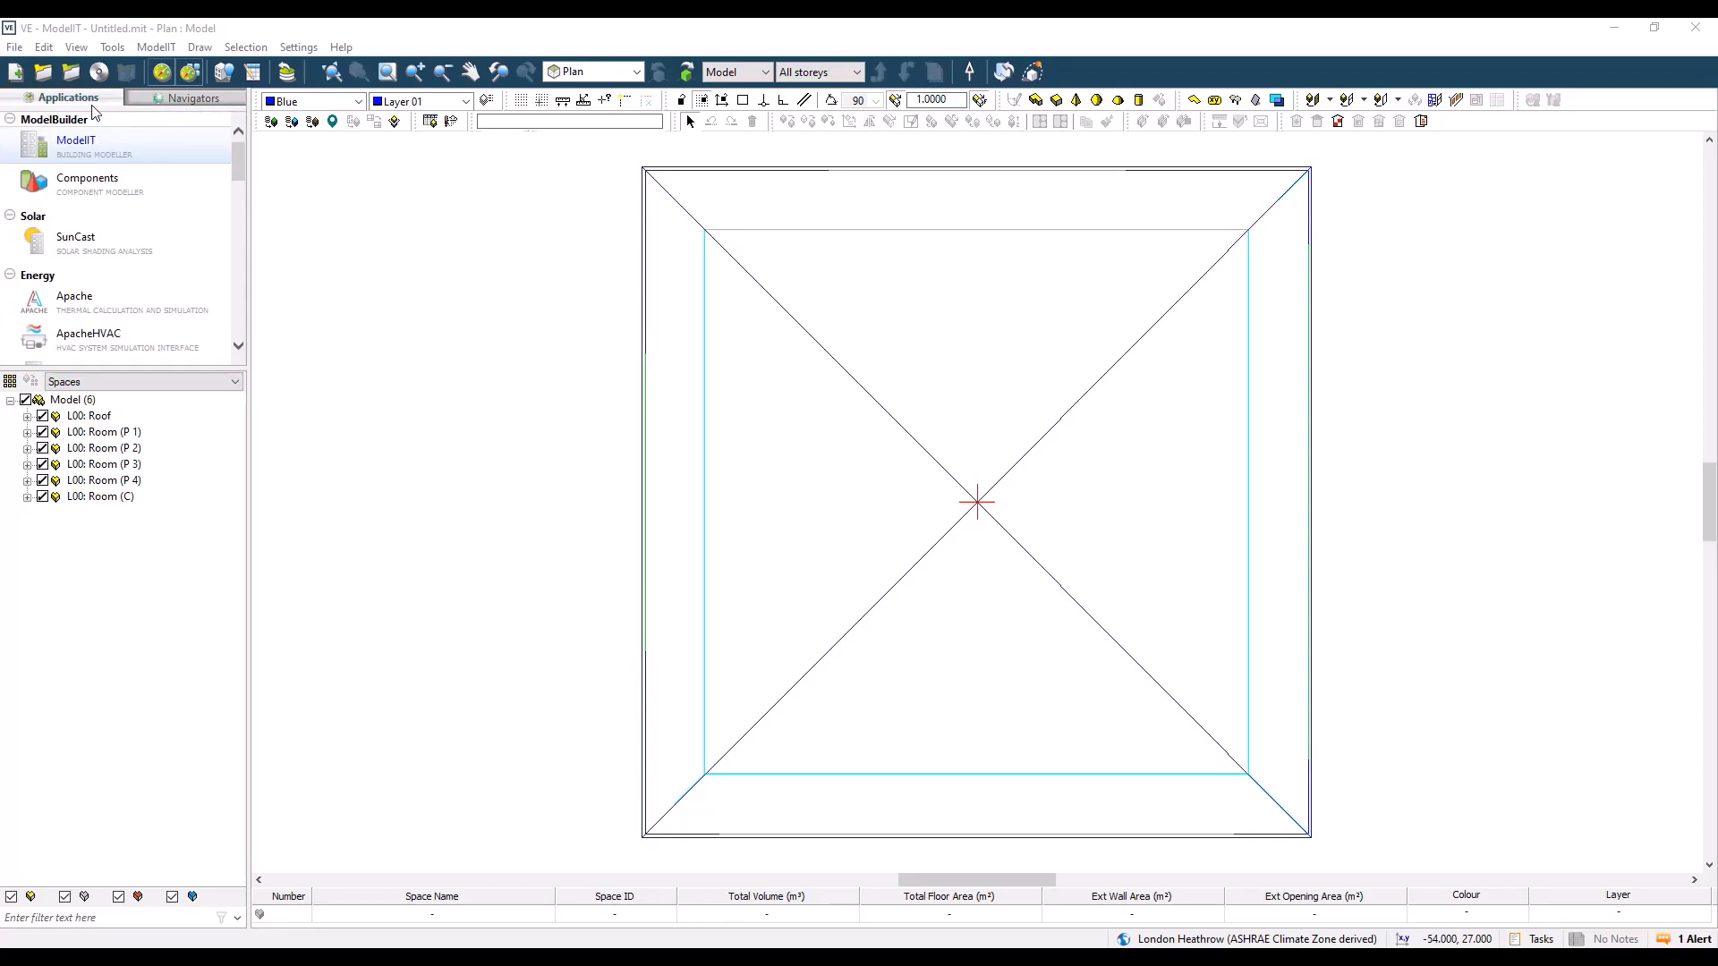
Step: Mark the Help action of One Click LCA Integration v2021.2 as completed in the VE Python Scripts navigator
{"action": "left_click", "coordinate": [182, 98]}
{"action": "left_click", "coordinate": [221, 169]}
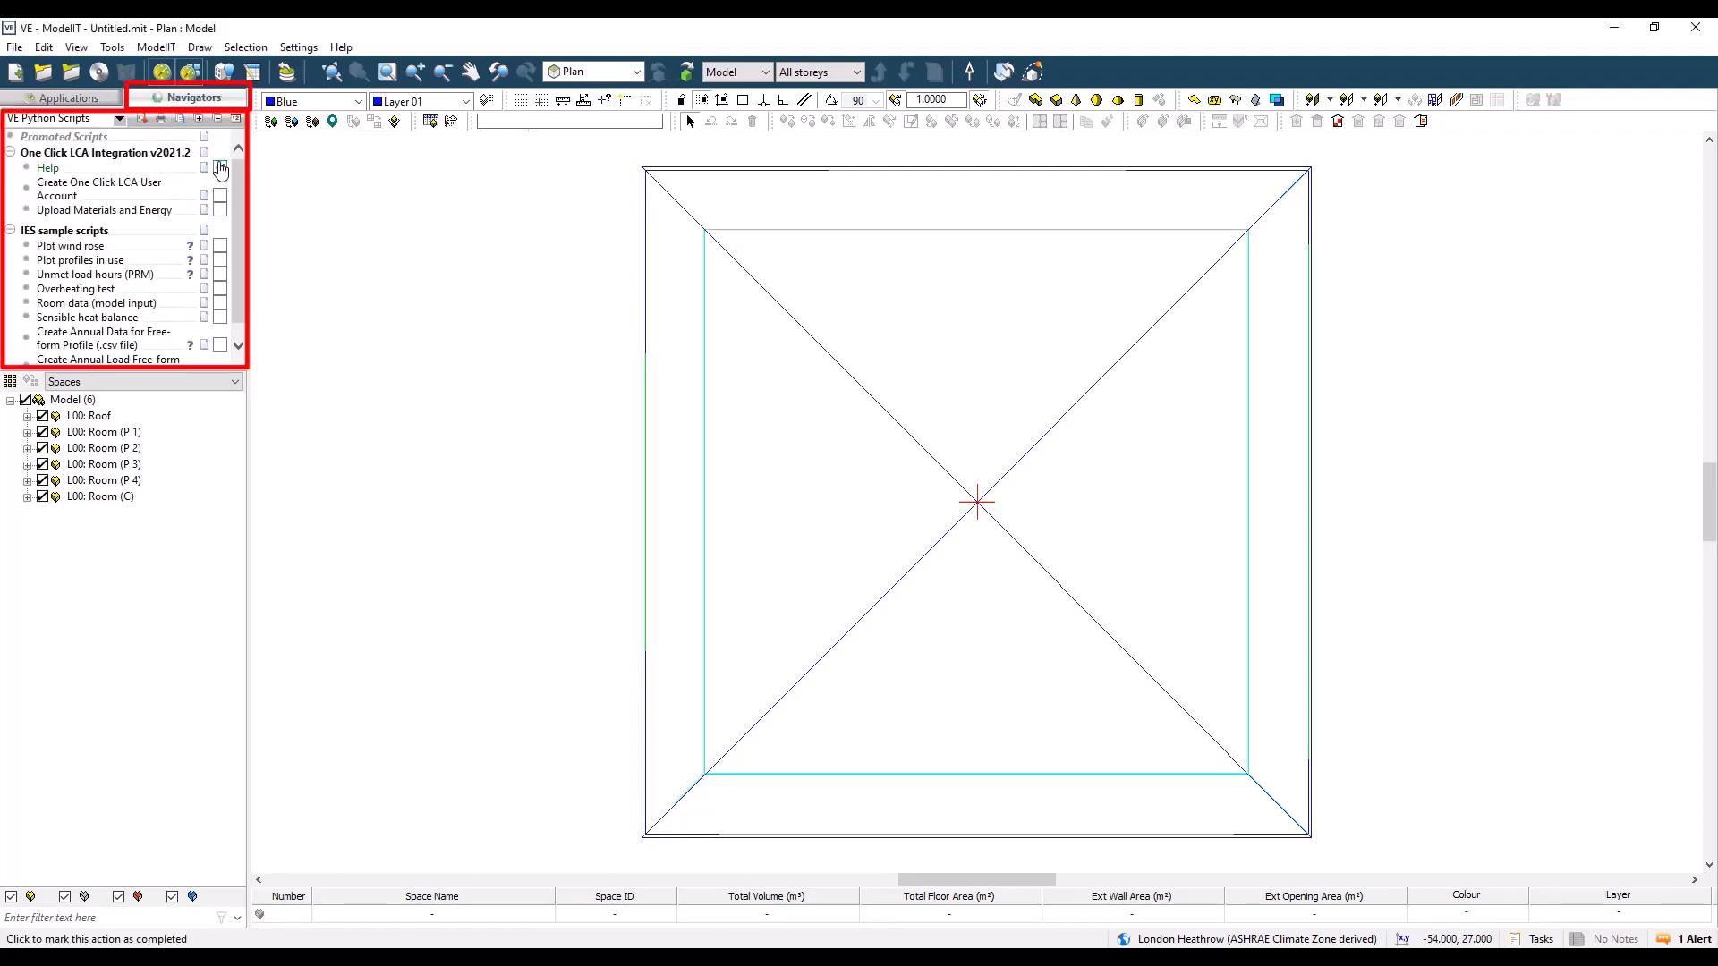
{"action": "left_click", "coordinate": [221, 169]}
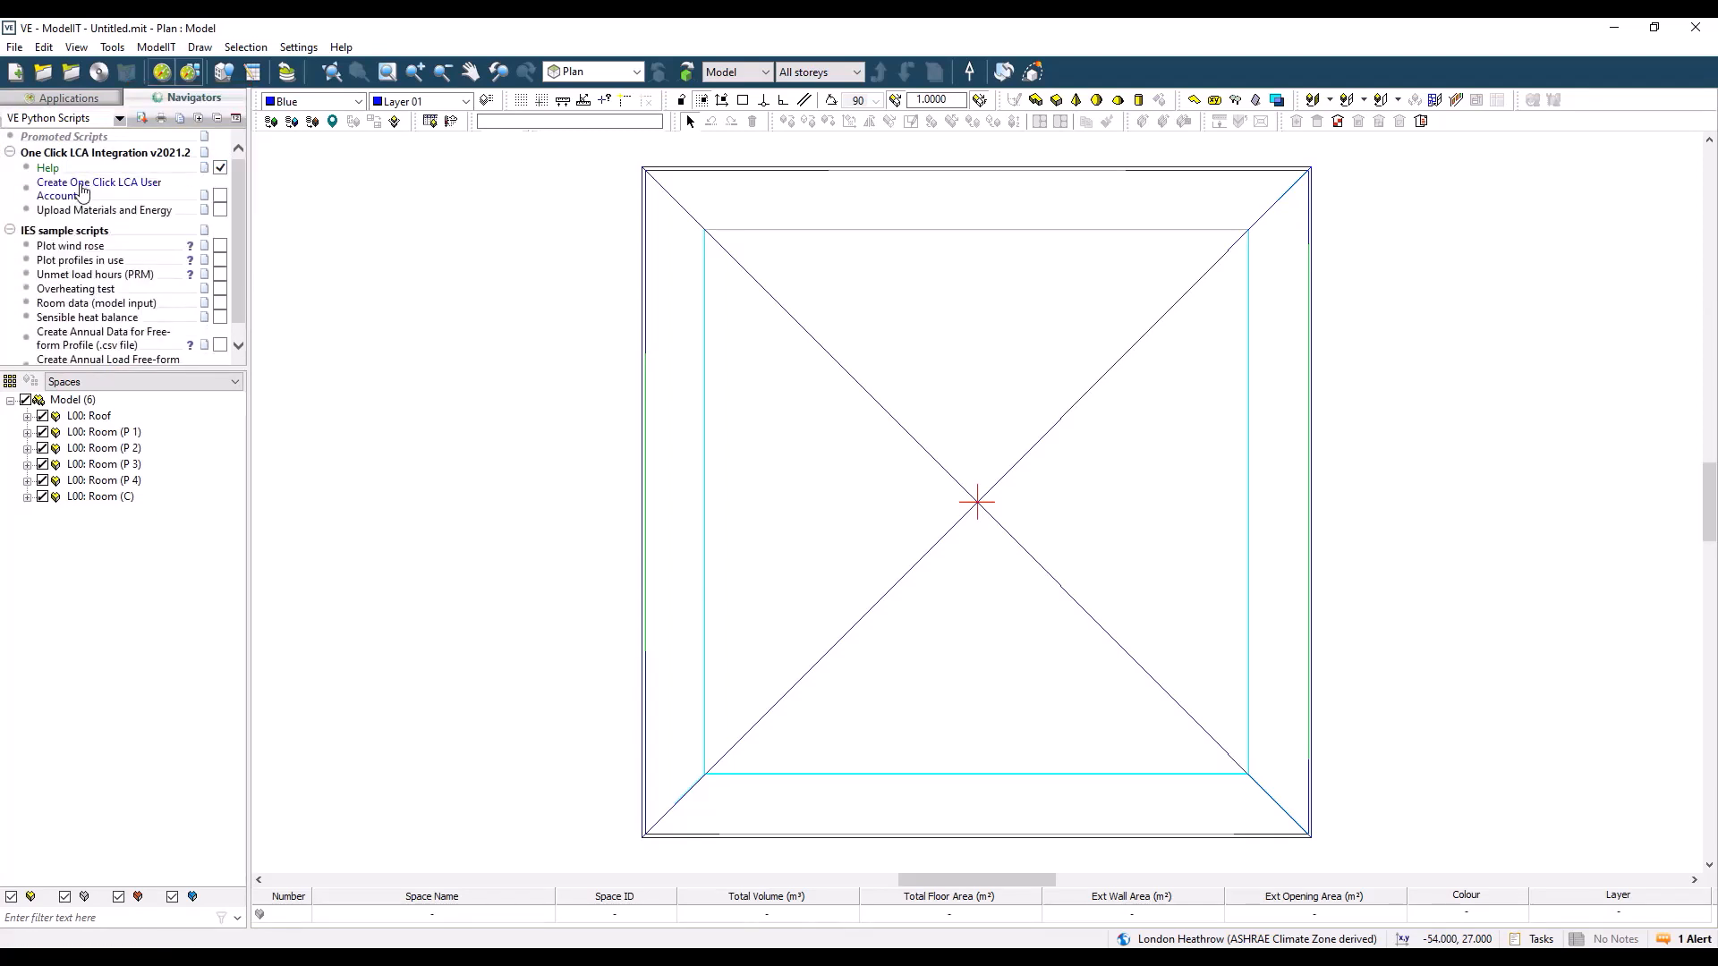
Step: Examine the object type options in the properties of L00: Room (P 1) and close them without changes
{"action": "left_click", "coordinate": [104, 432]}
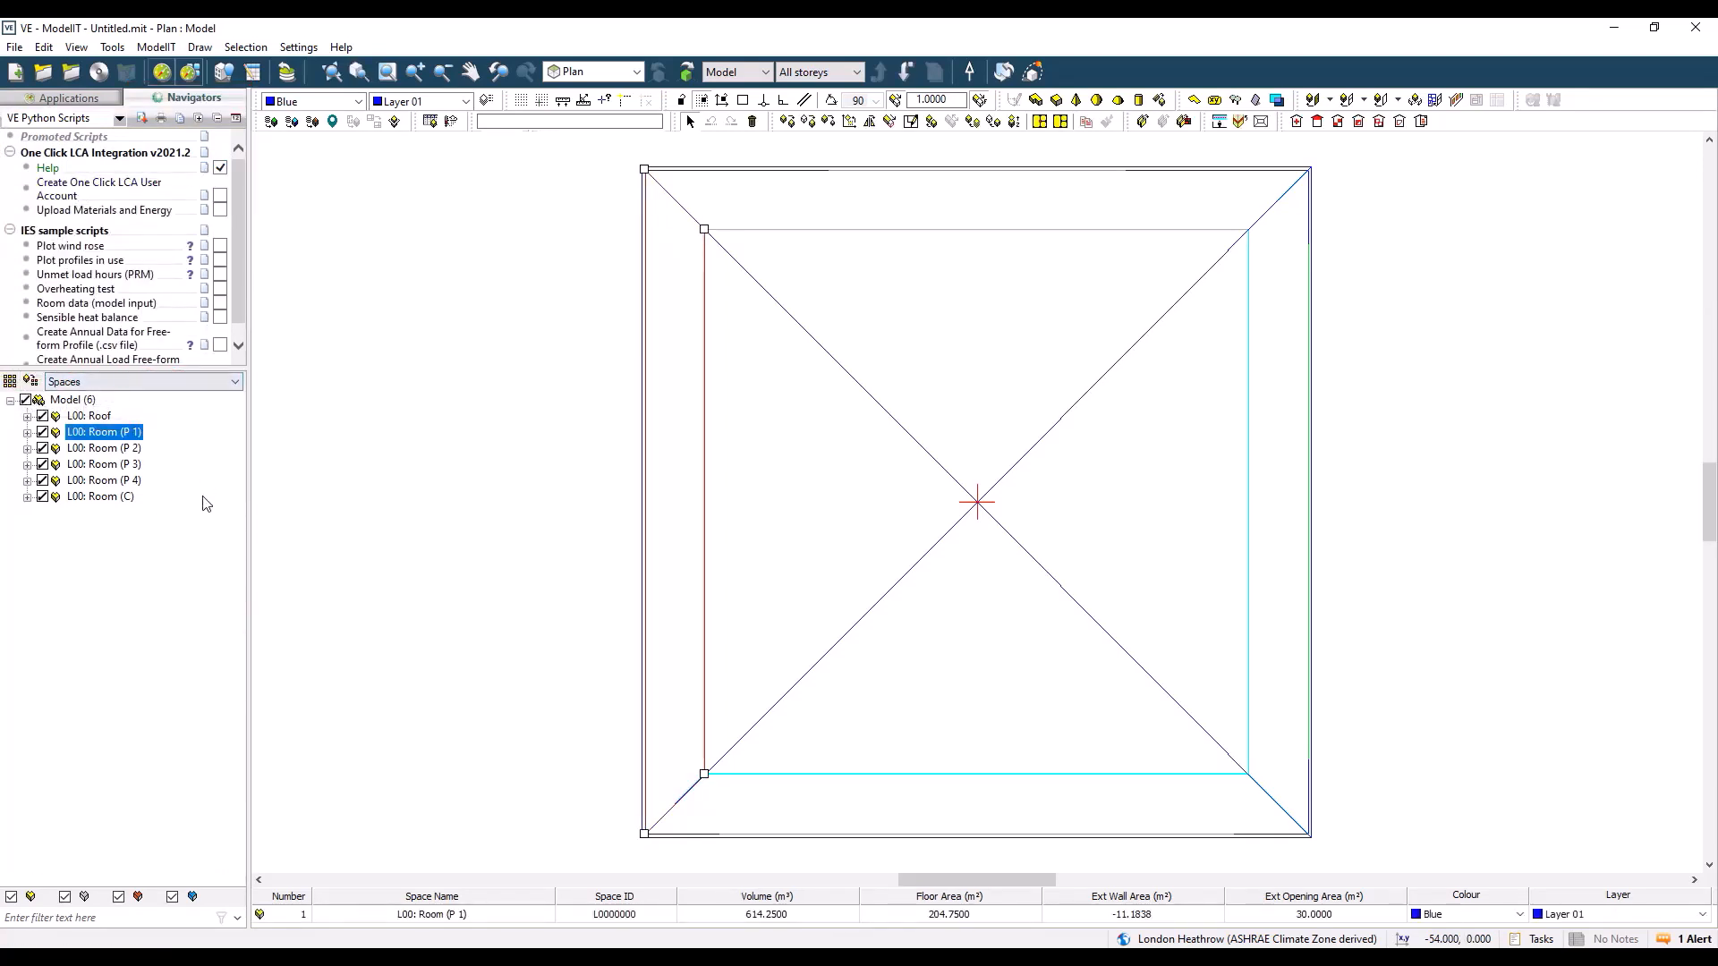
{"action": "right_click", "coordinate": [125, 434]}
{"action": "left_click", "coordinate": [205, 444]}
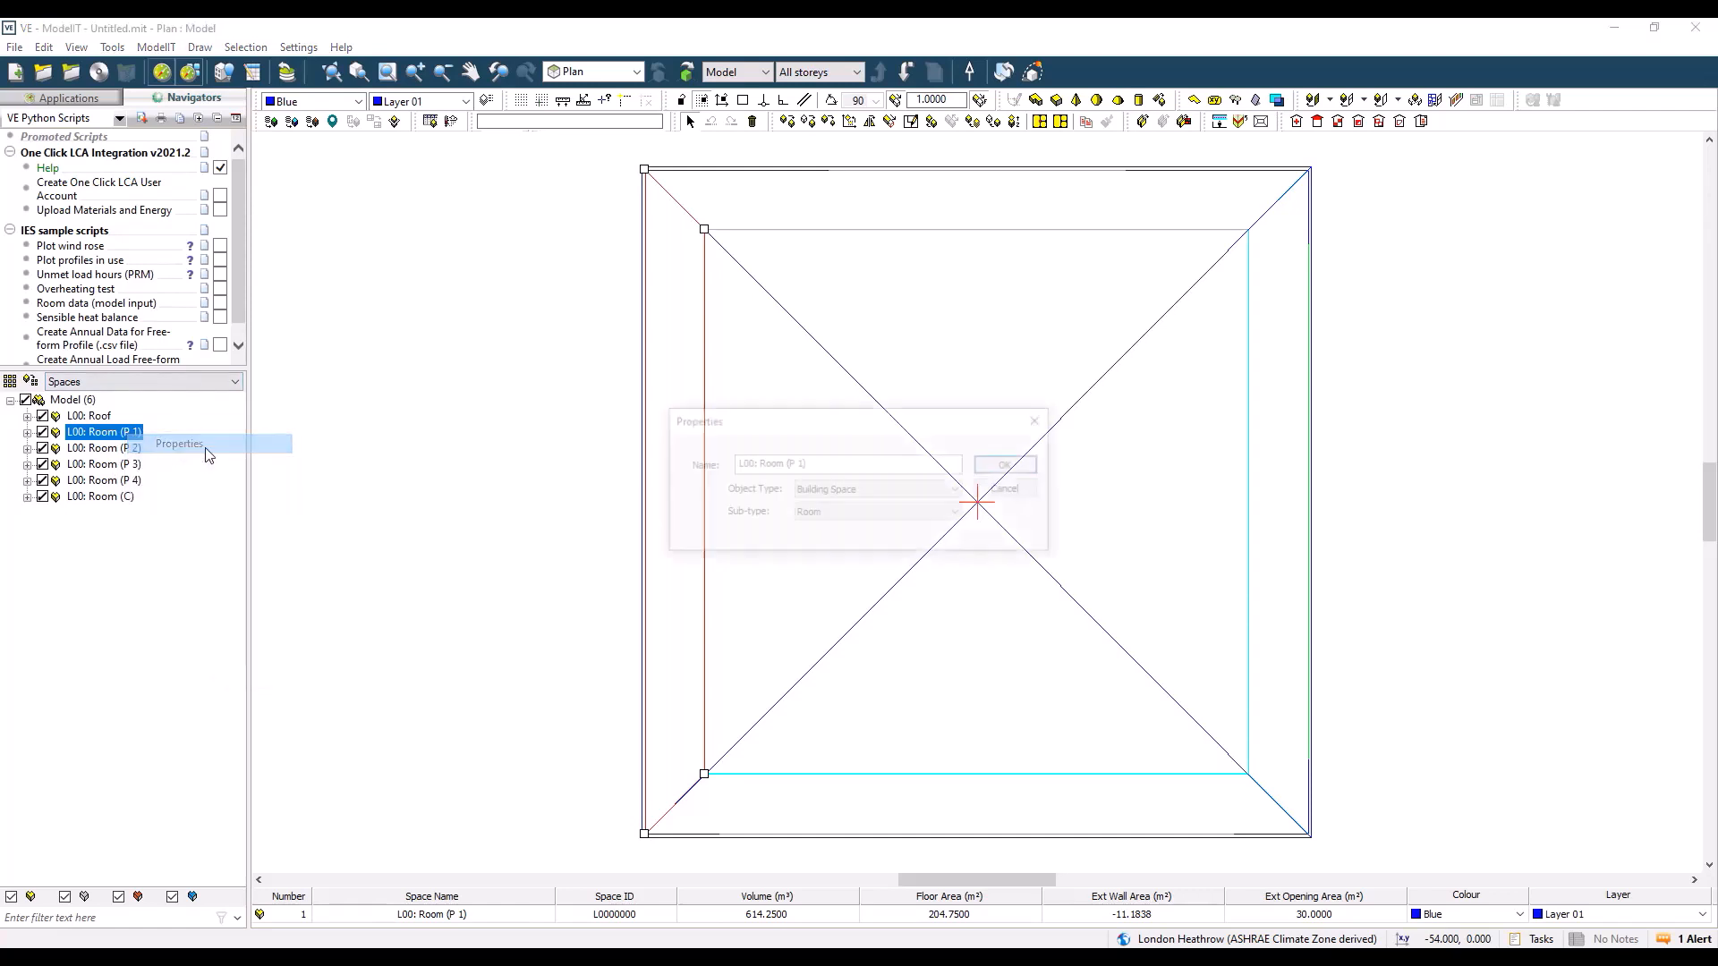
{"action": "left_click", "coordinate": [840, 490]}
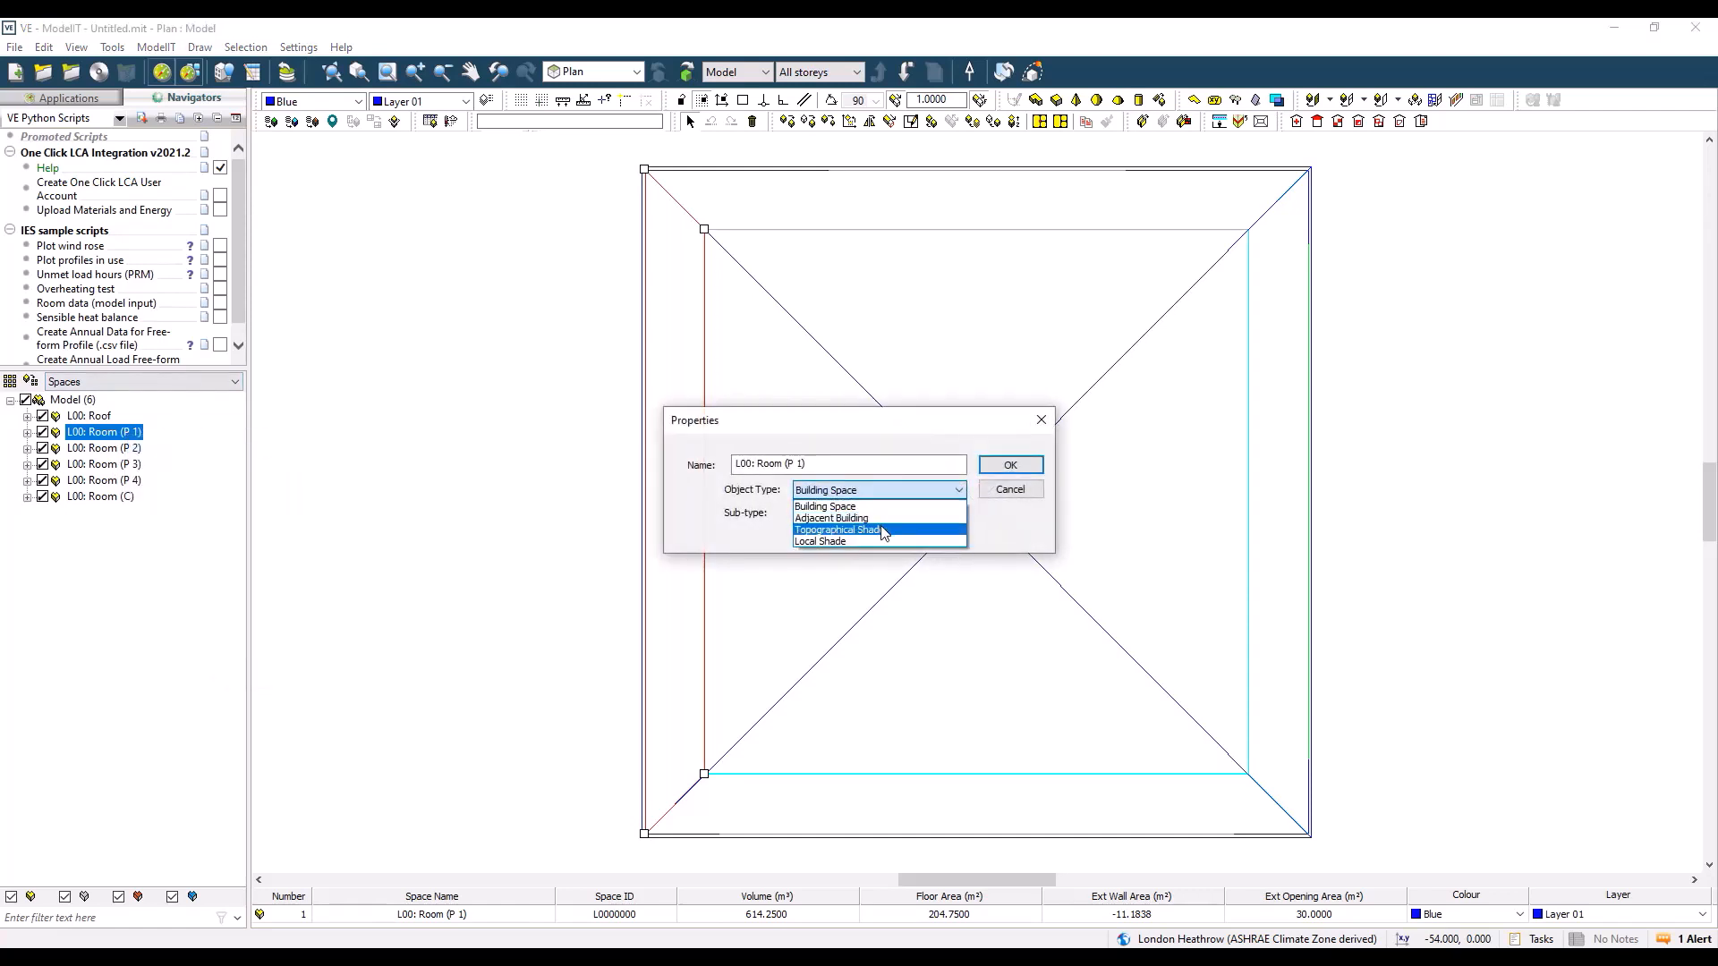
{"action": "left_click", "coordinate": [1041, 421]}
{"action": "left_click", "coordinate": [1041, 419]}
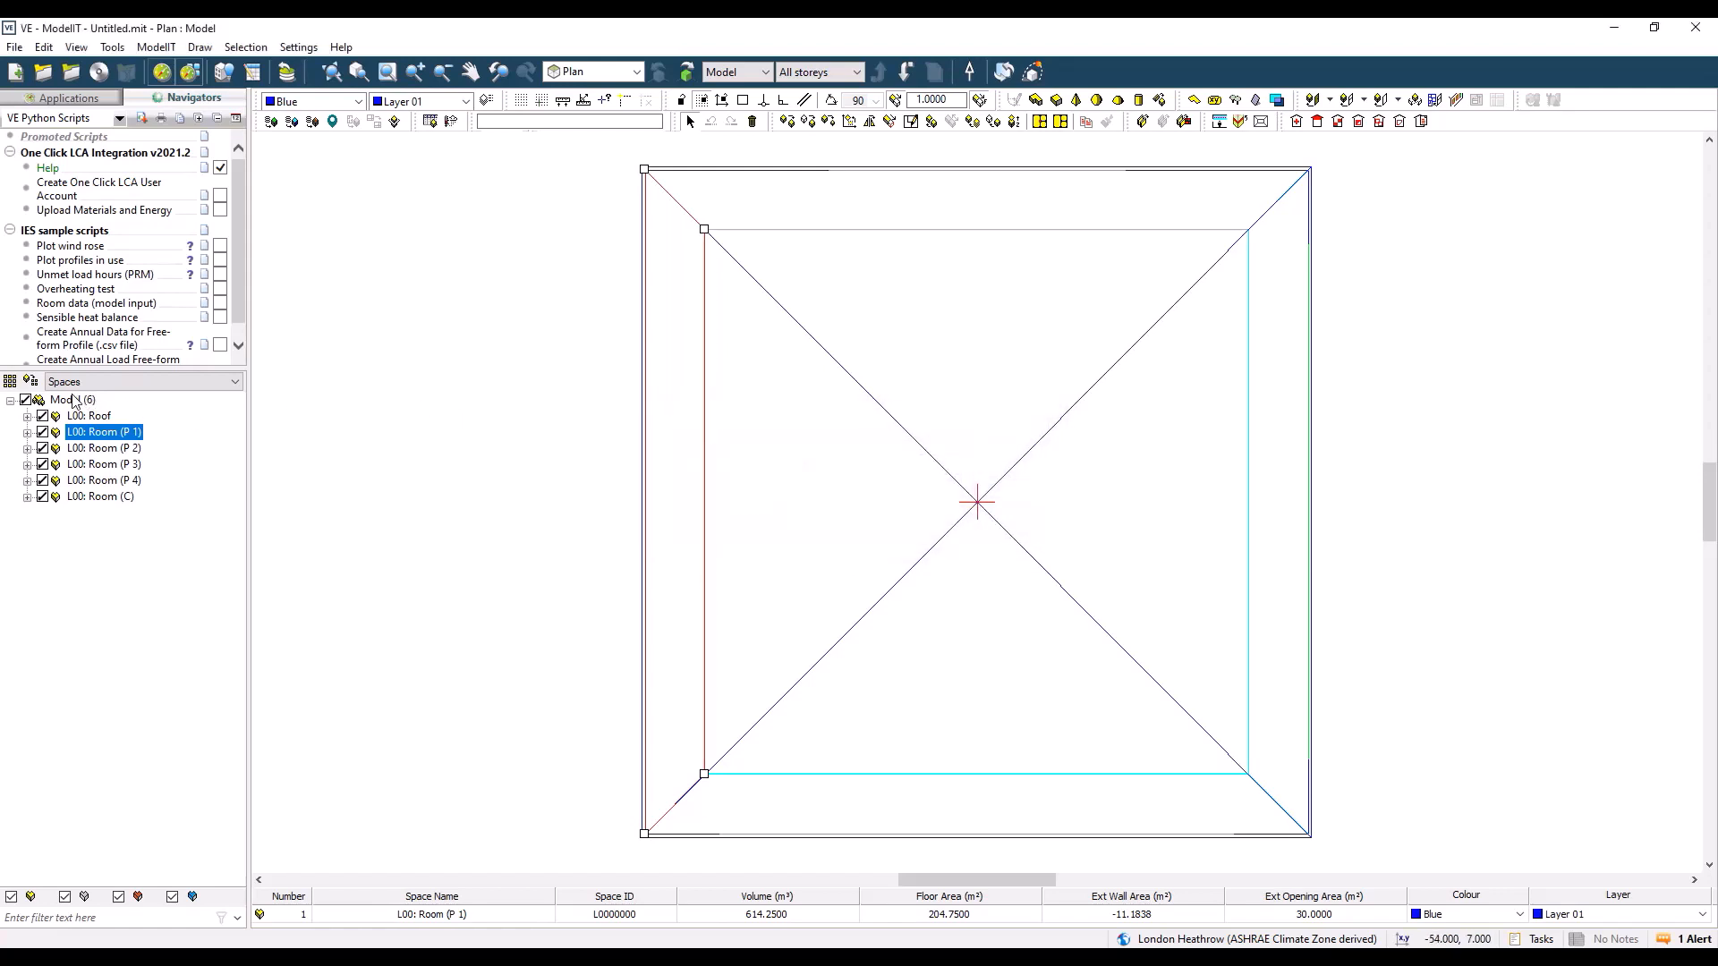
Step: Review the room groups of the Storeys, DHW Zones and Ground Floor - Varying Char-Dimensions grouping schemes
{"action": "left_click", "coordinate": [10, 382]}
{"action": "left_click", "coordinate": [666, 351]}
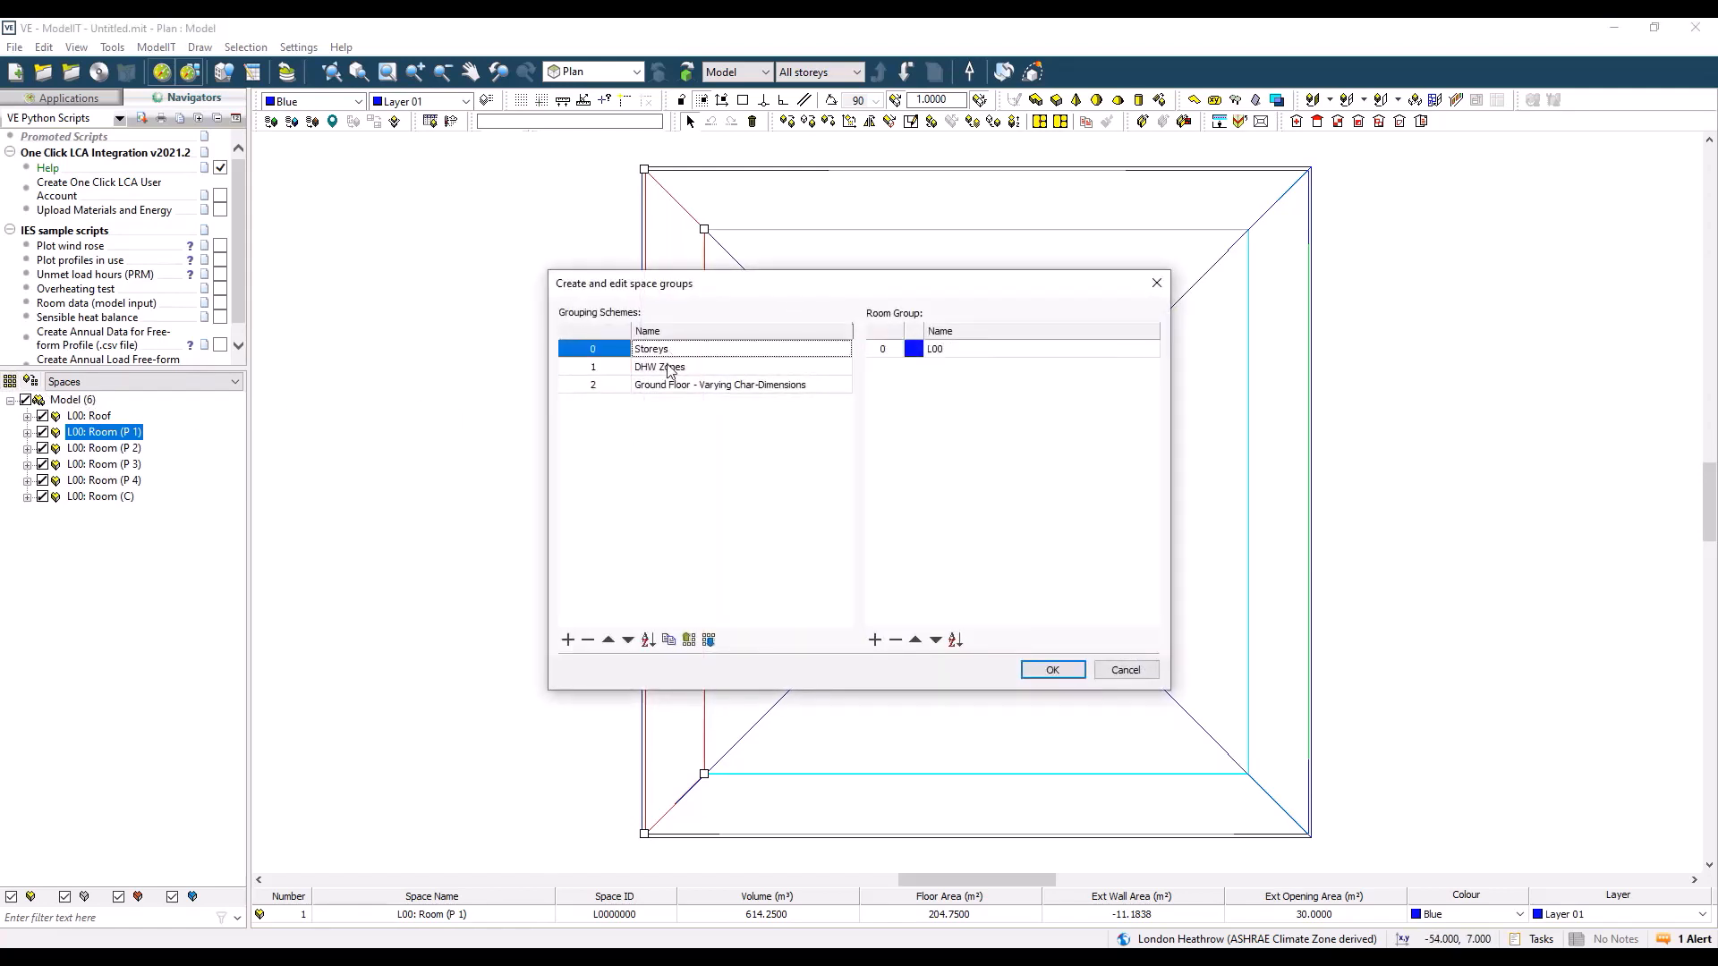
{"action": "left_click", "coordinate": [670, 369]}
{"action": "left_click", "coordinate": [706, 386]}
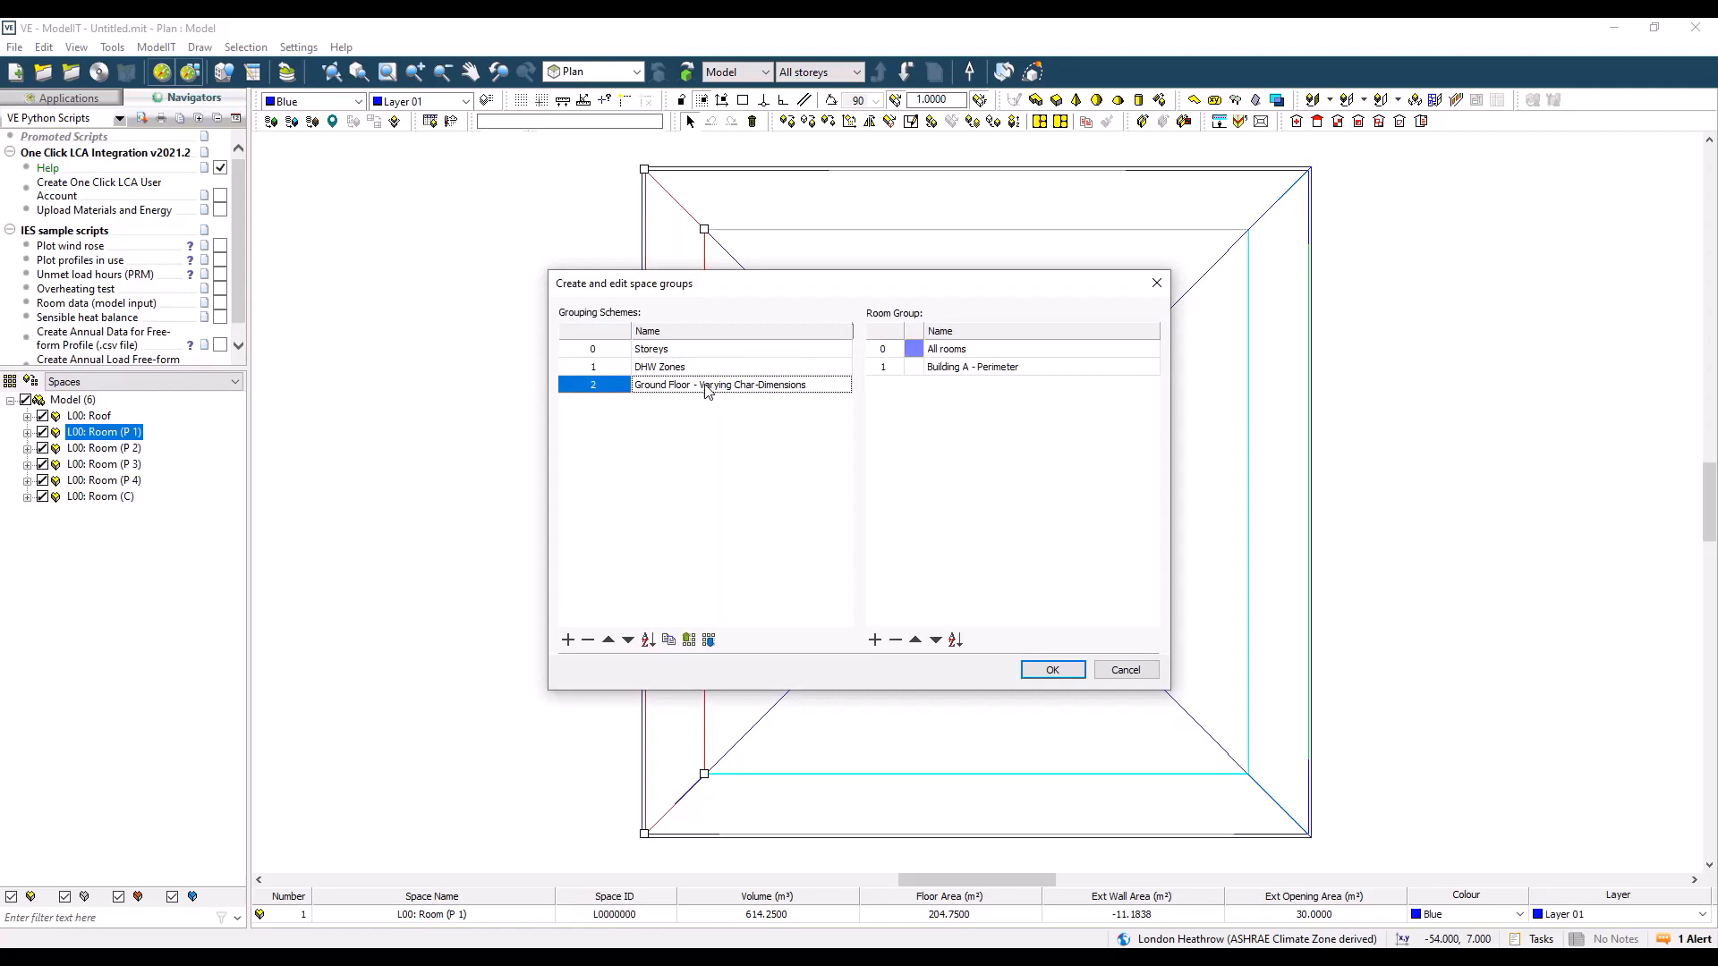
{"action": "left_click", "coordinate": [1047, 670]}
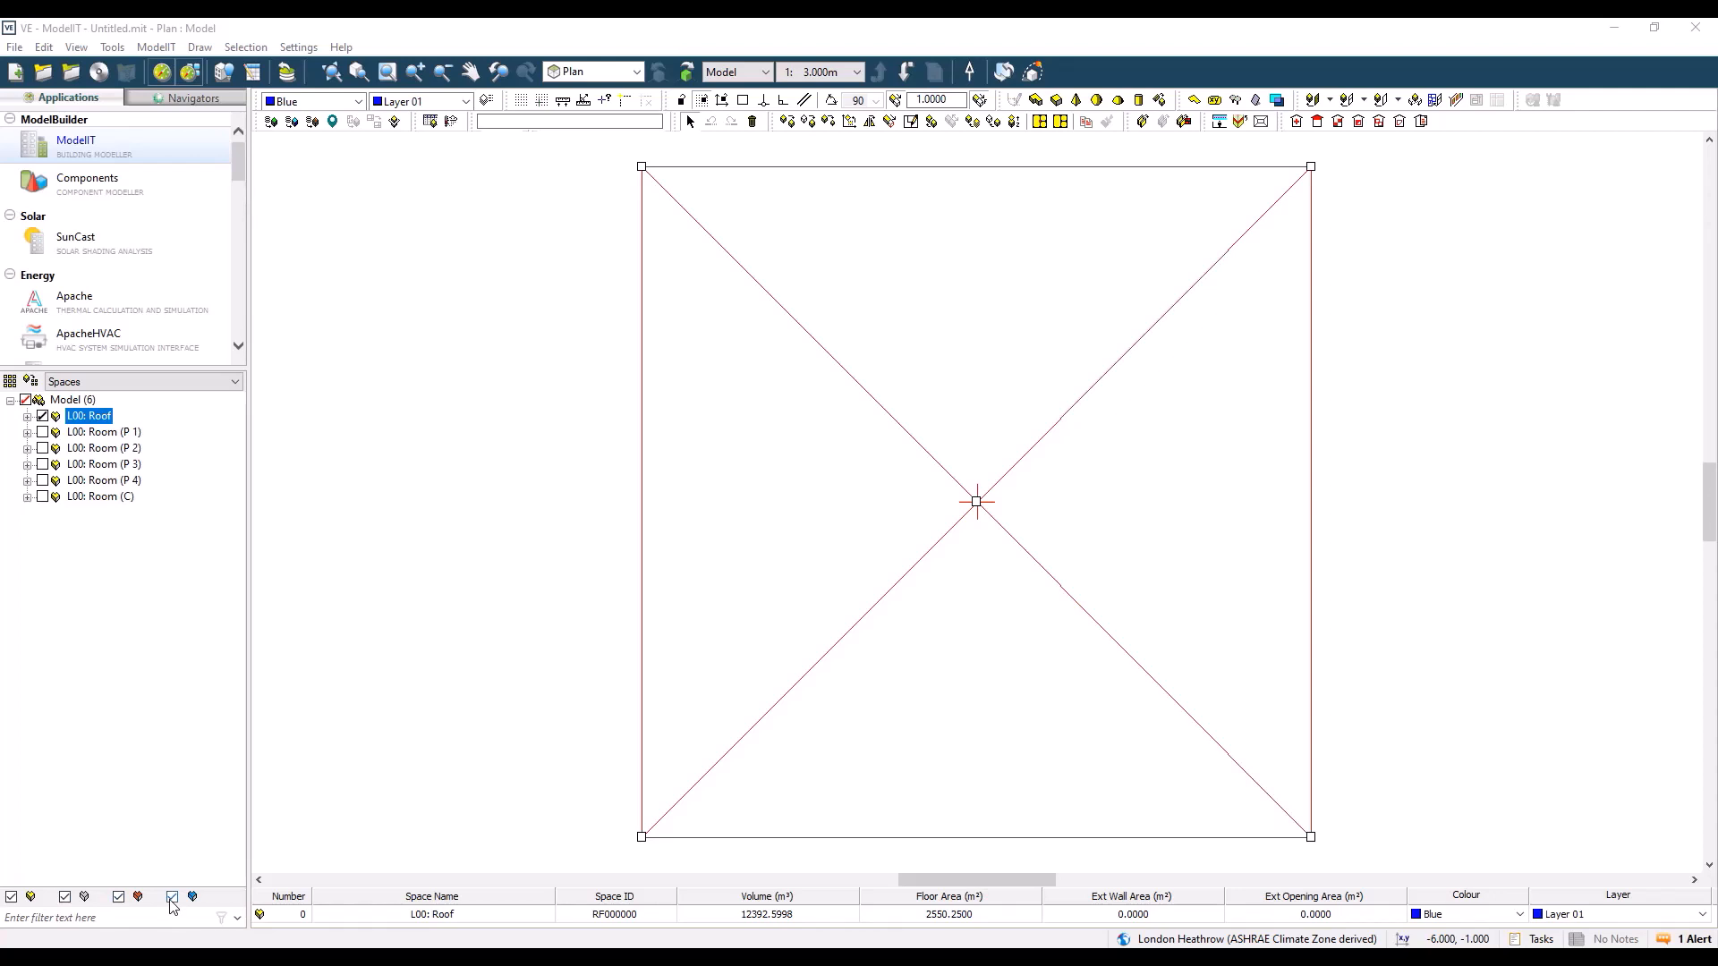
Step: Turn the first two object visibility filters of the spaces list off and on again, and activate the text filter
{"action": "left_click", "coordinate": [12, 899]}
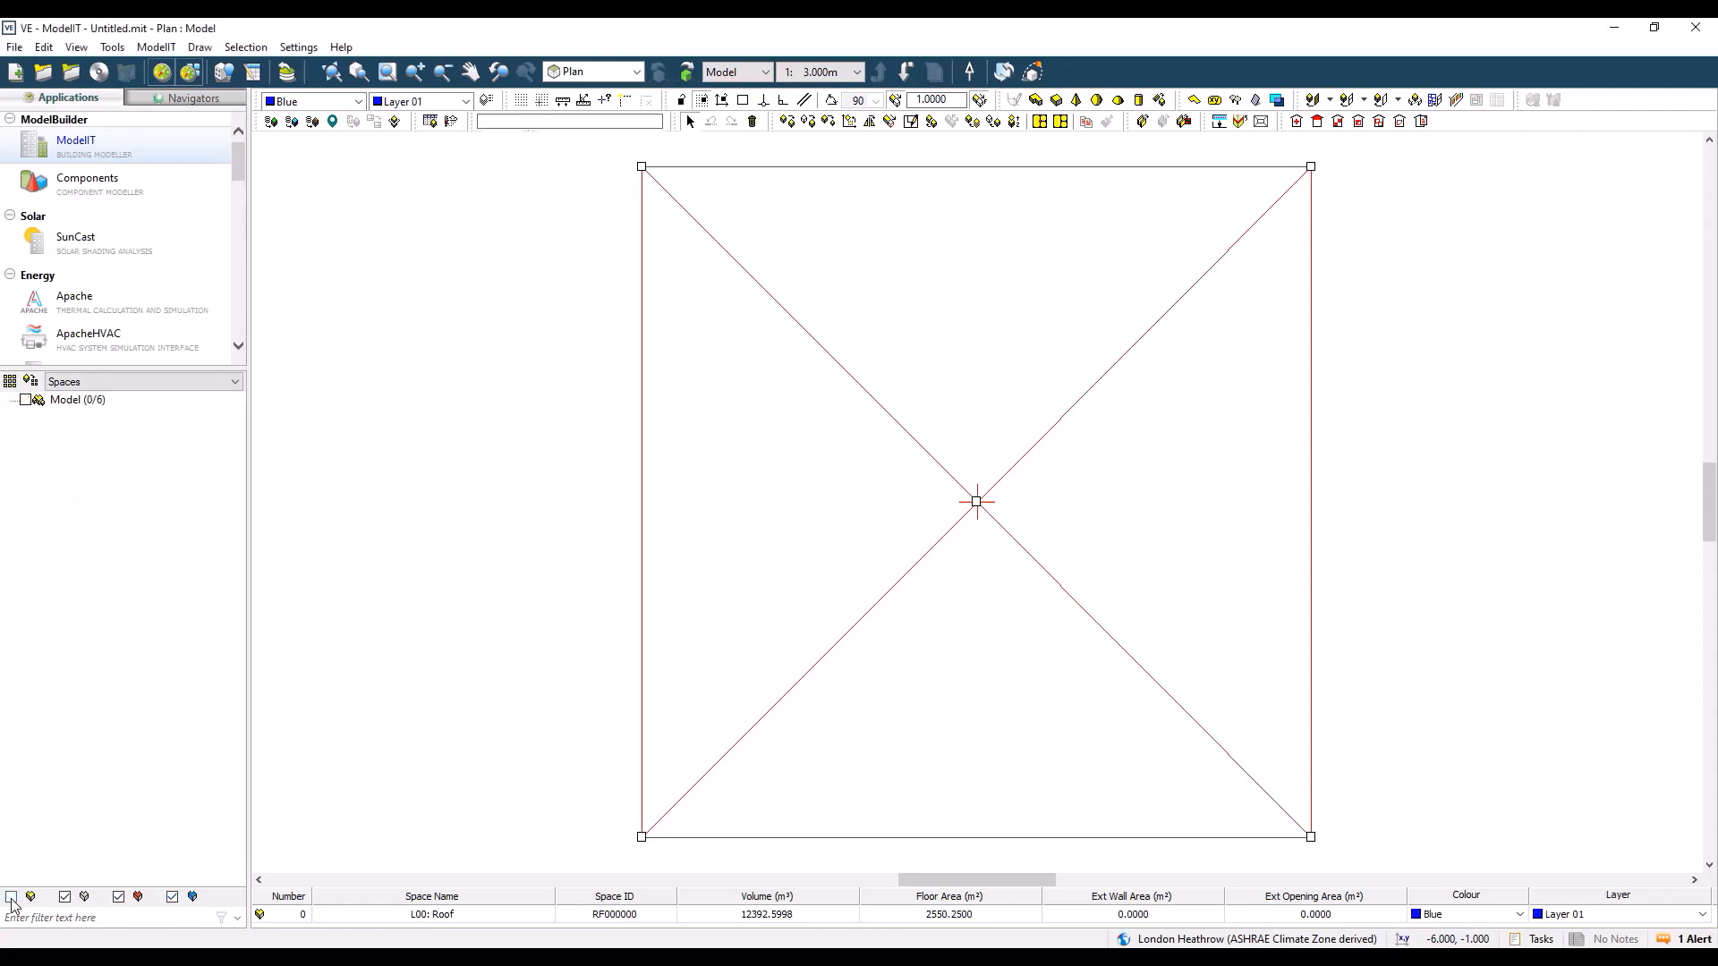
{"action": "left_click", "coordinate": [12, 898]}
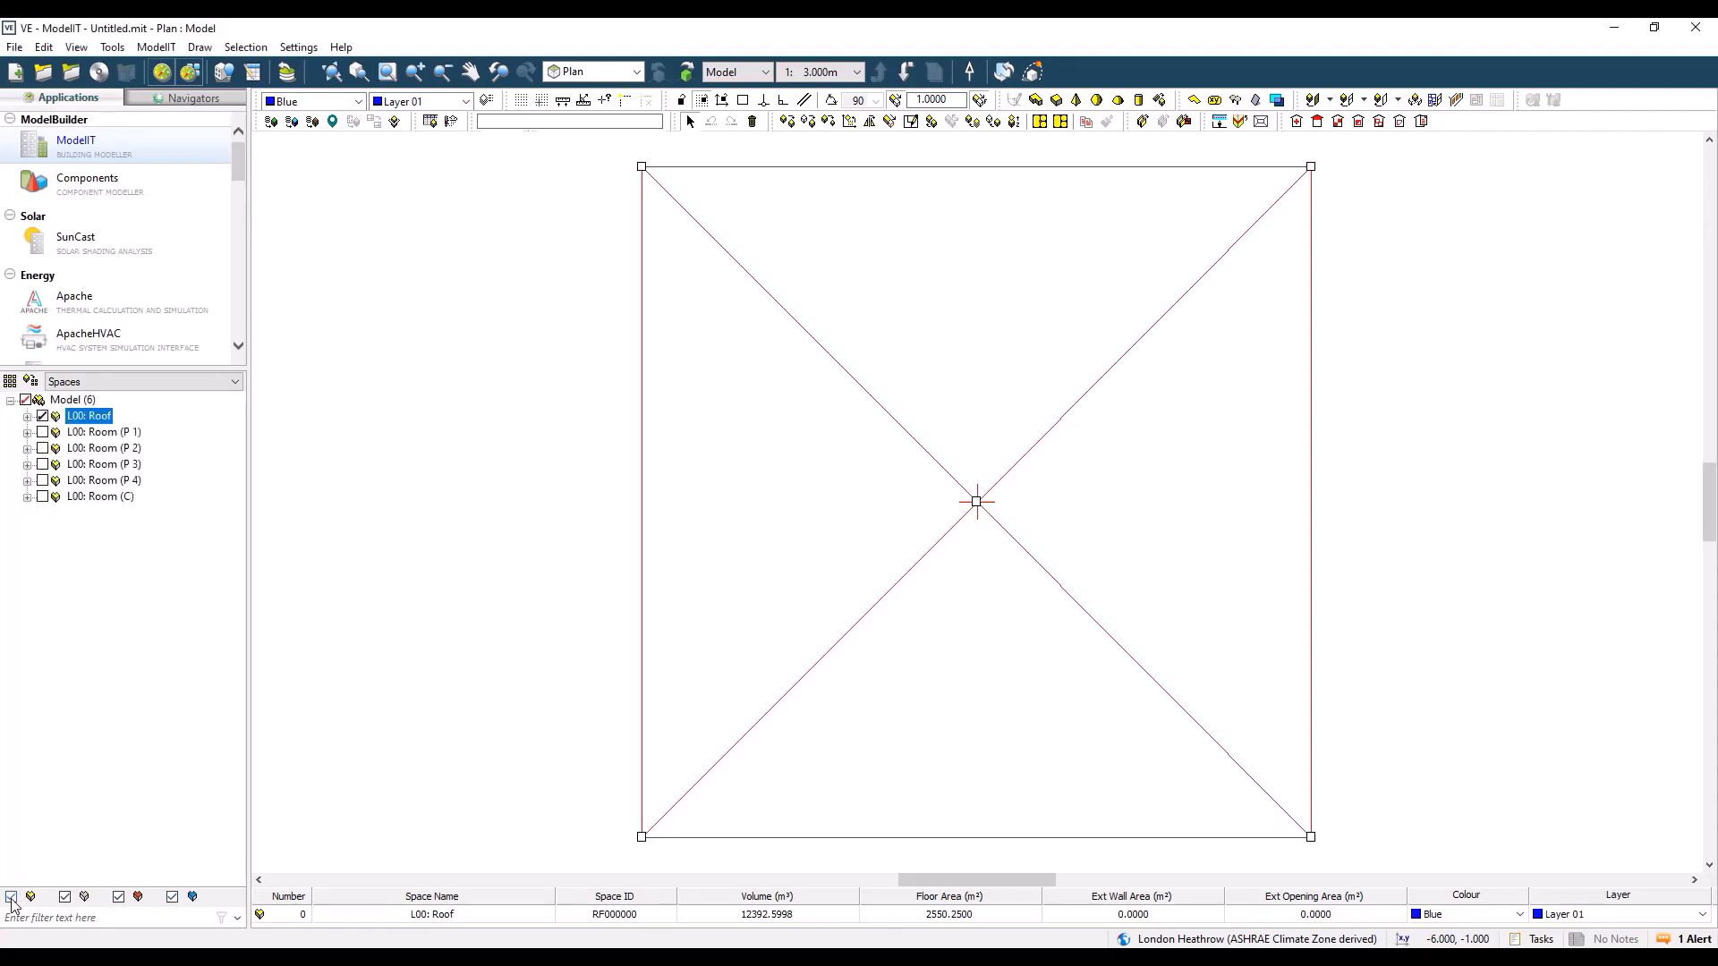
{"action": "left_click", "coordinate": [64, 899]}
{"action": "left_click", "coordinate": [64, 898]}
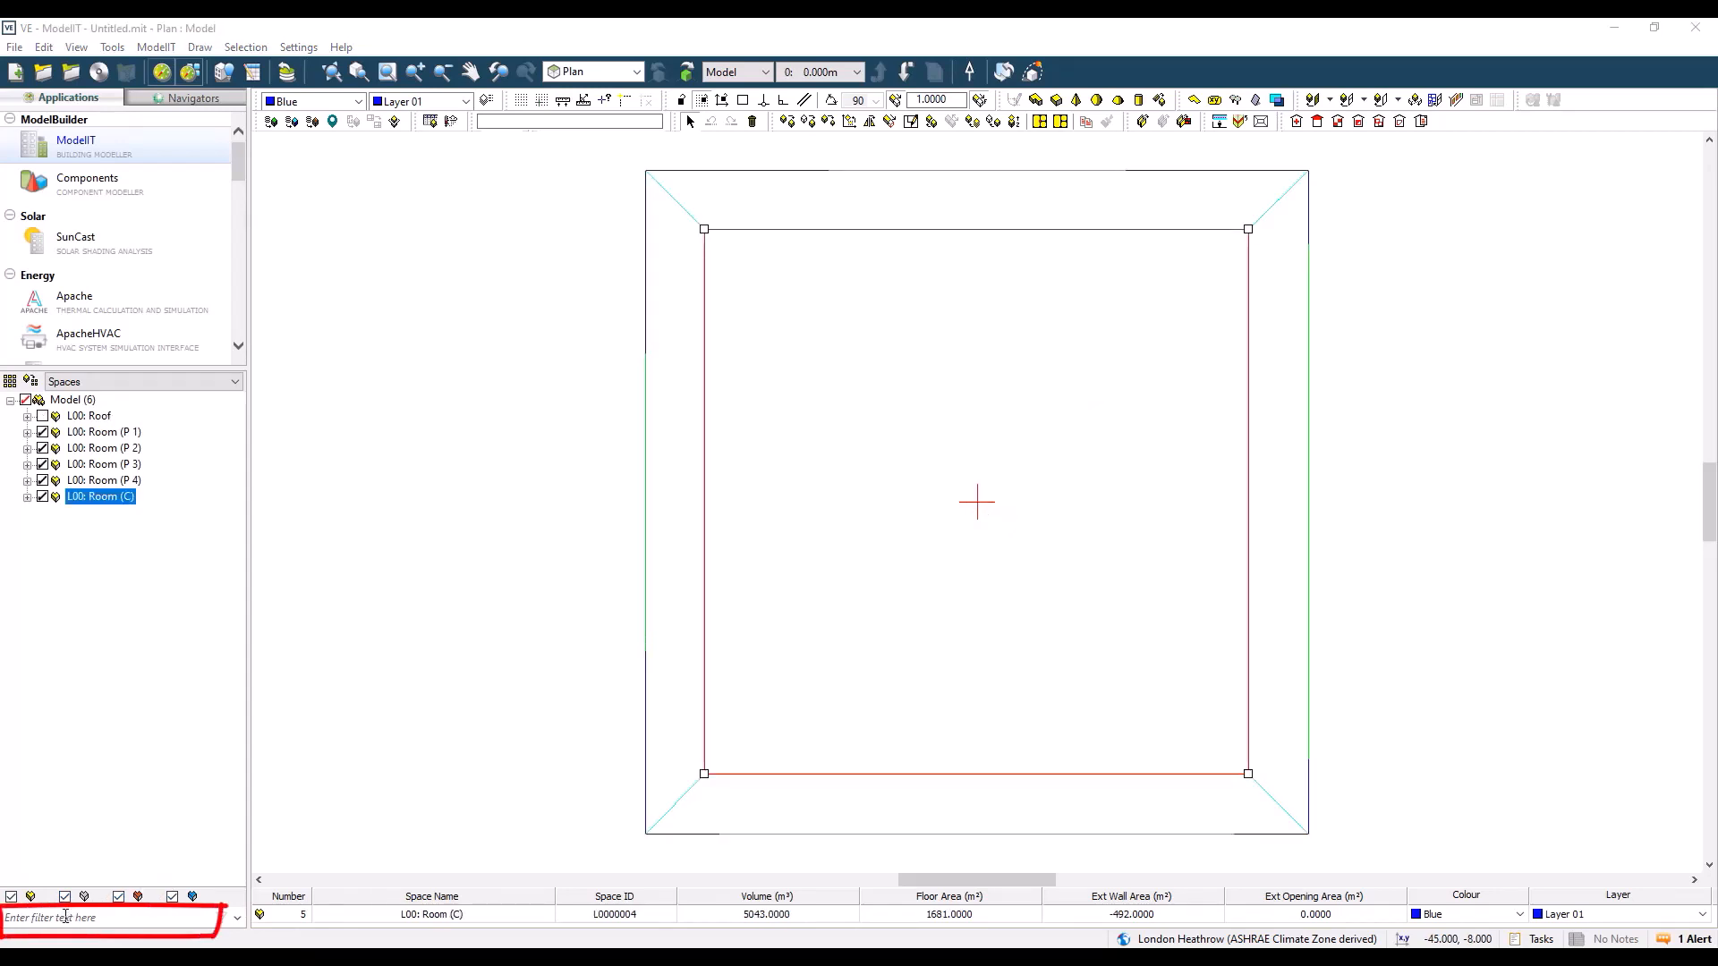
{"action": "left_click", "coordinate": [66, 917]}
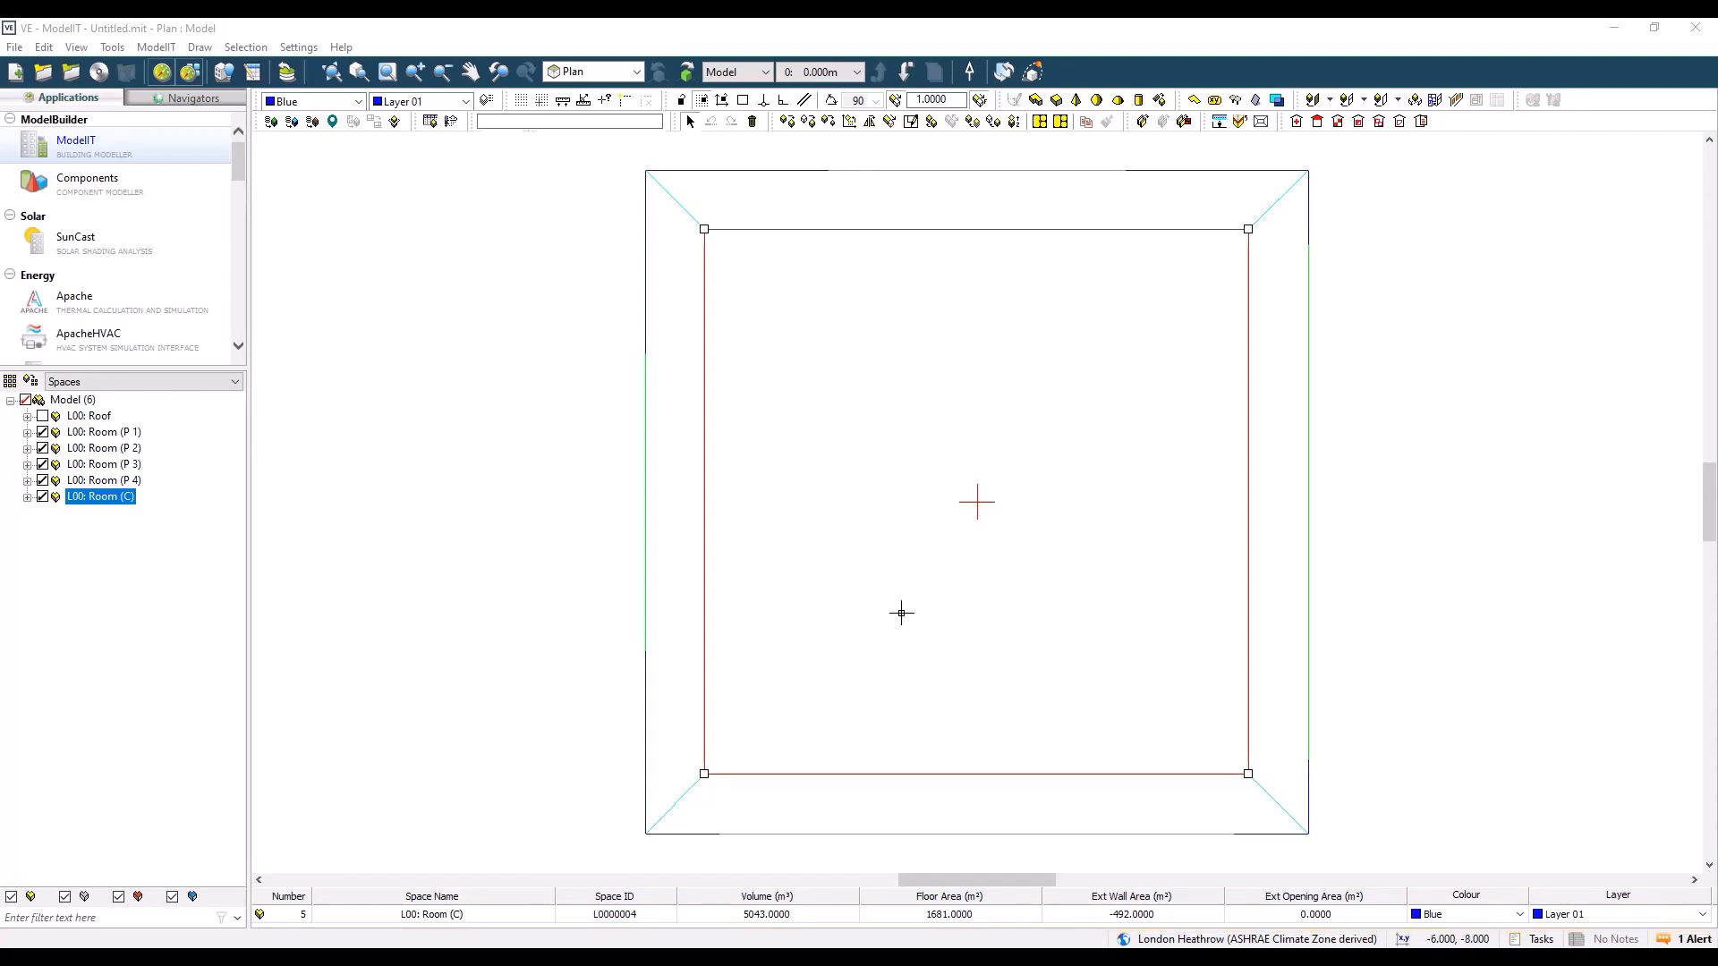
Step: Display only storey 1 at 3.000 m in the plan view
{"action": "left_click", "coordinate": [857, 72]}
{"action": "left_click", "coordinate": [810, 115]}
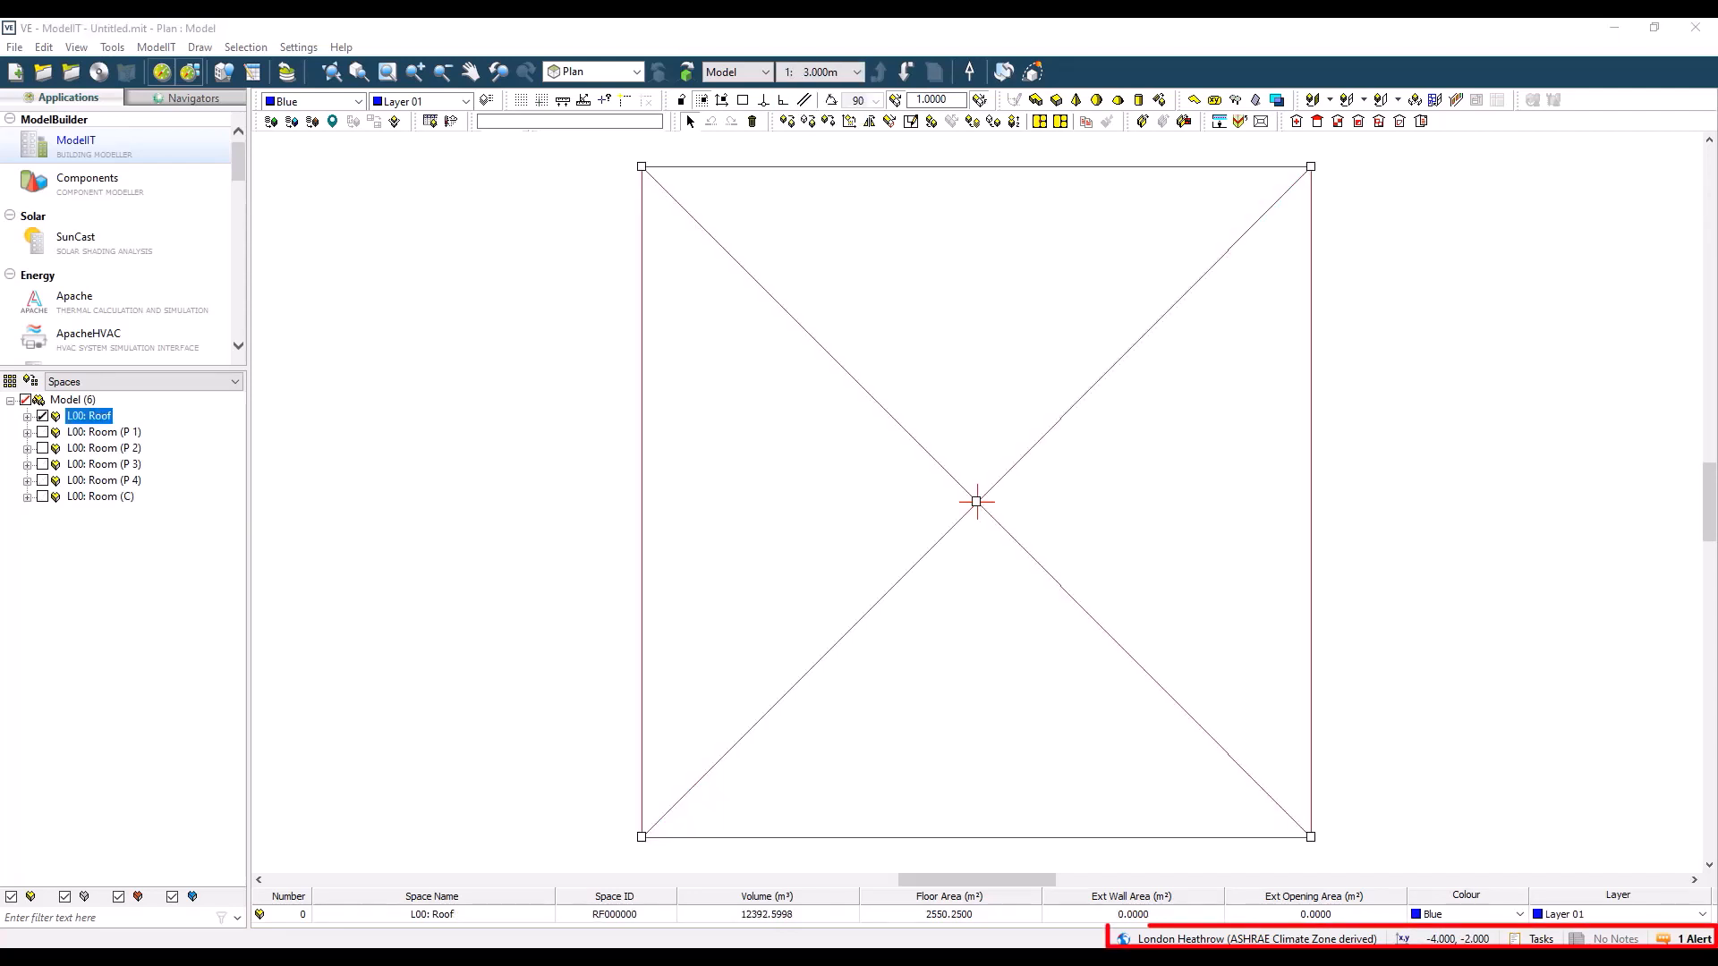